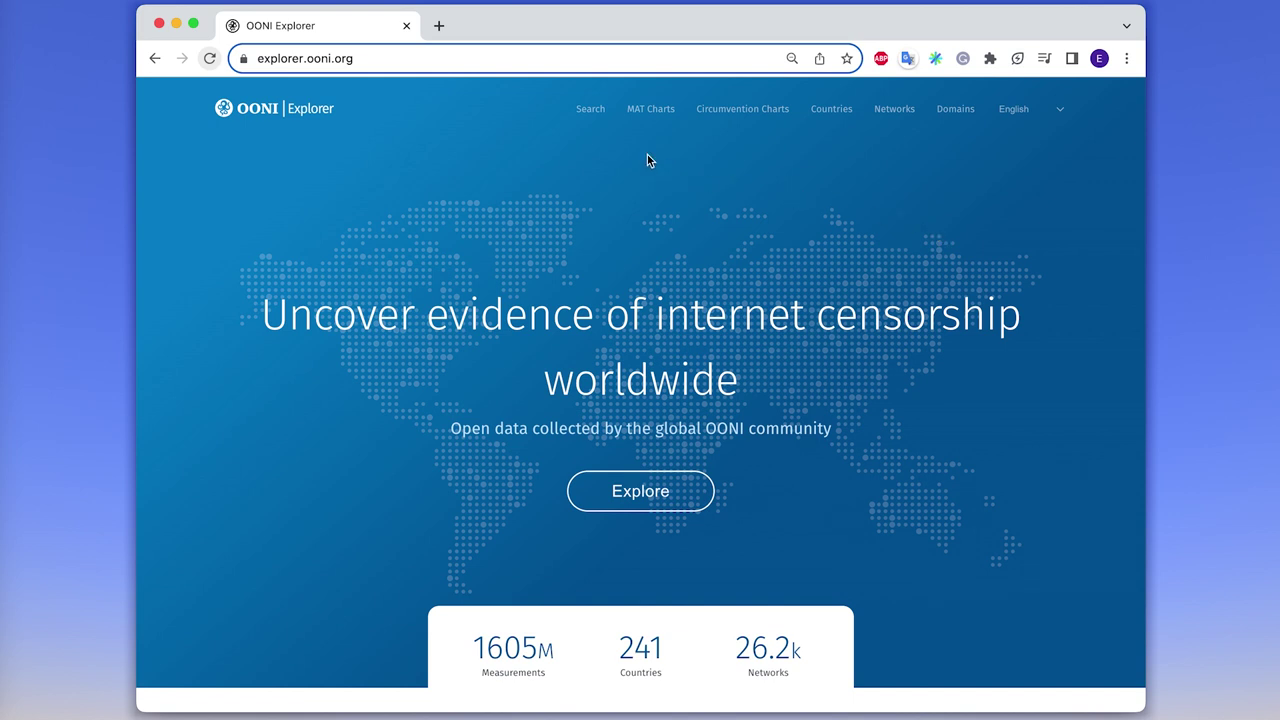
Open the Explorer measurement search listing results from 11 July to 11 August 2023.
{"action": "left_click", "coordinate": [601, 119]}
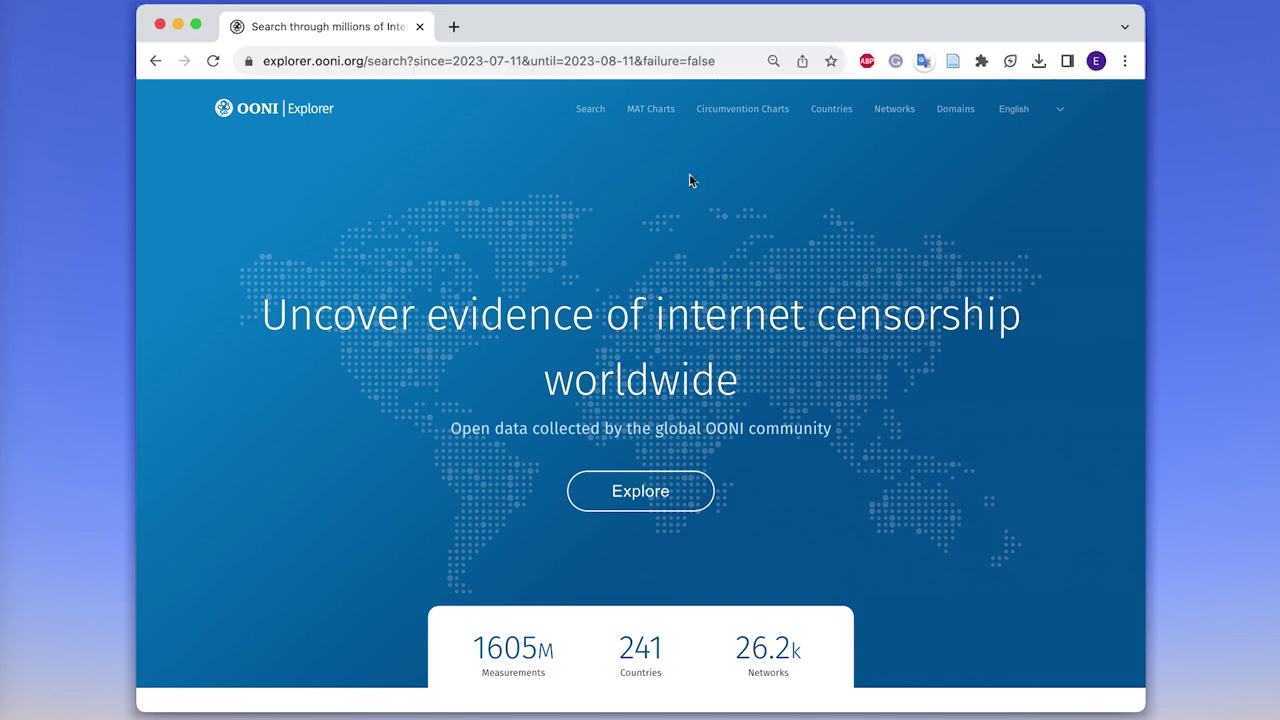
Open ooni.org's Install OONI Probe page in a new tab, then return to the Explorer tab.
{"action": "key", "text": "ctrl+t"}
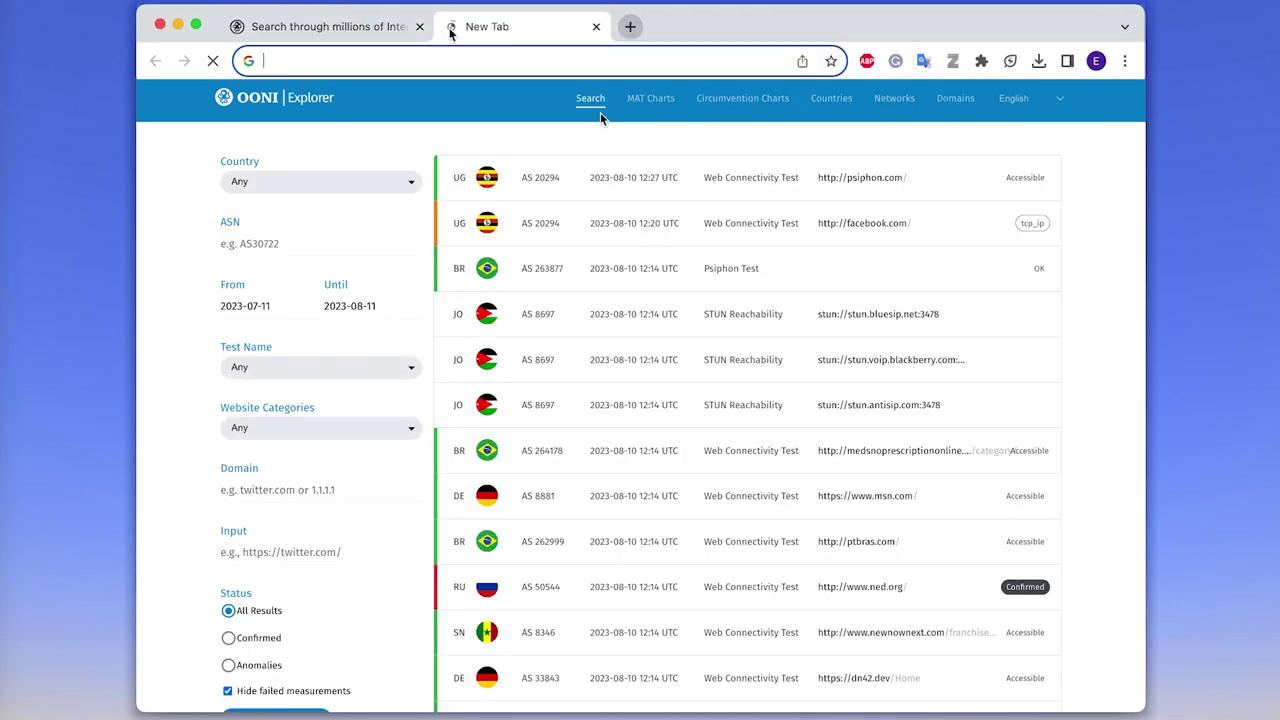
{"action": "type", "text": "oo"}
{"action": "key", "text": "Return"}
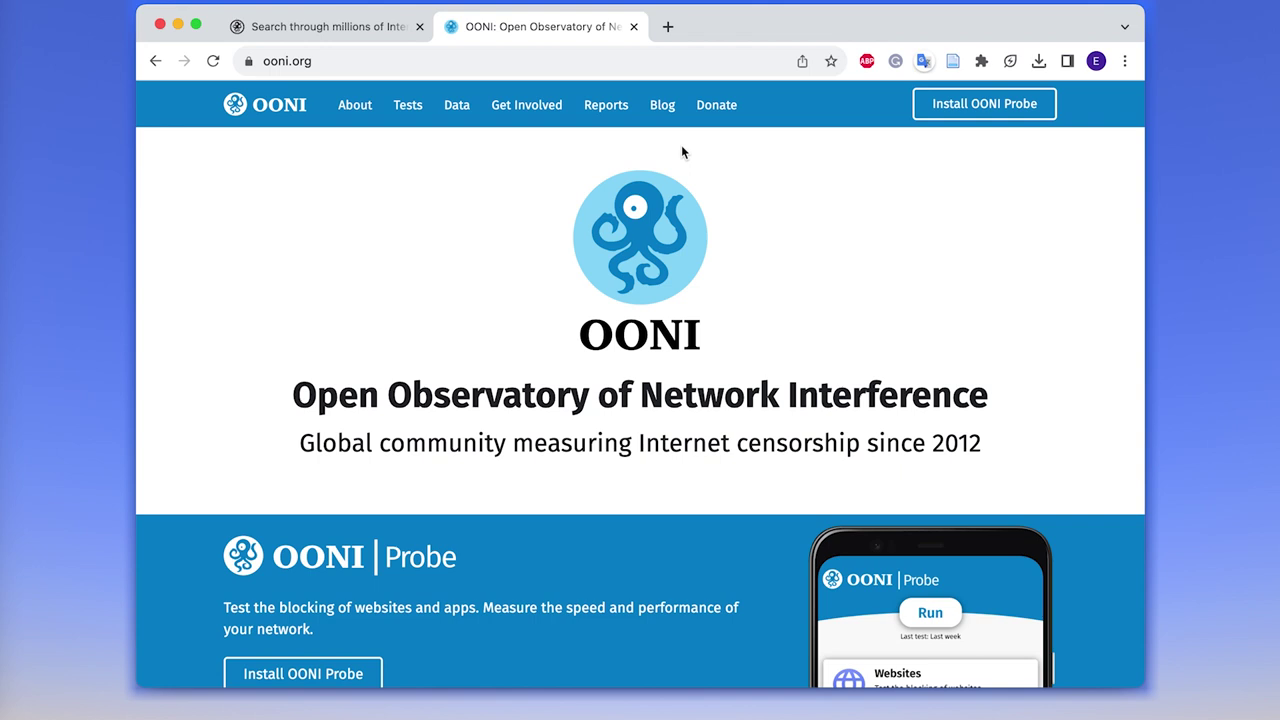
{"action": "left_click", "coordinate": [933, 106]}
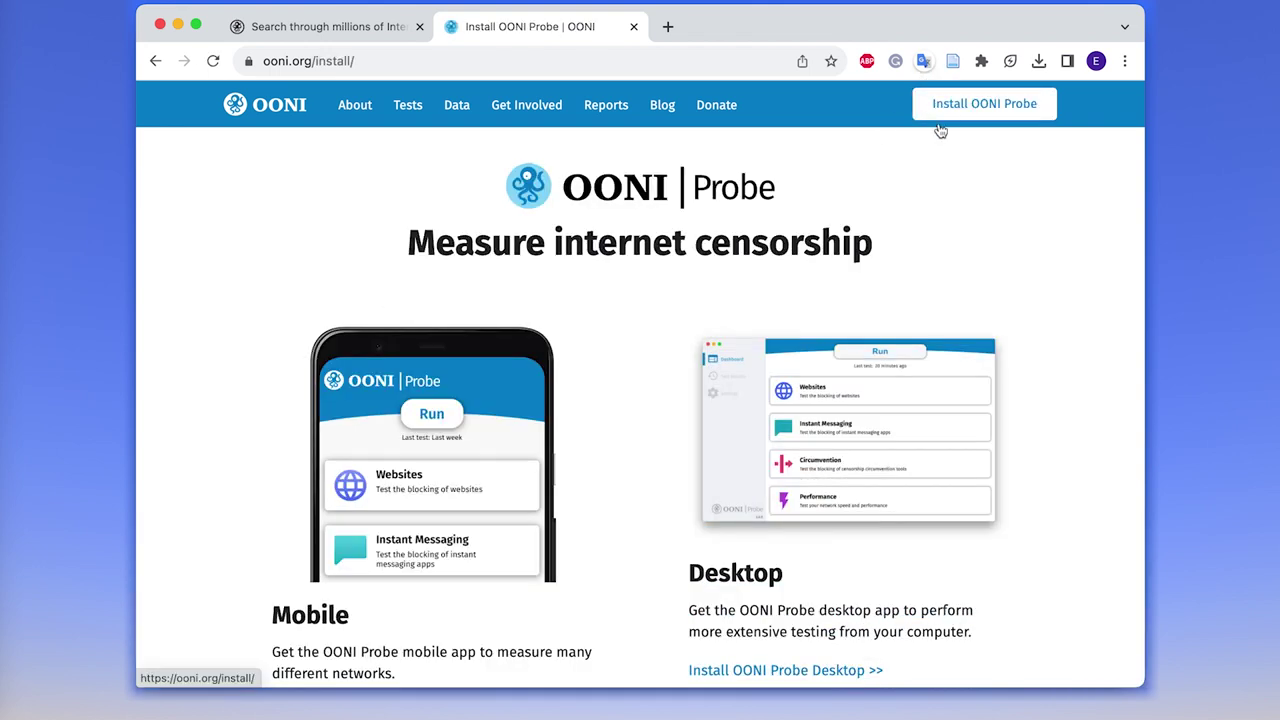
{"action": "scroll", "coordinate": [917, 229], "scroll_direction": "down", "scroll_amount": 2}
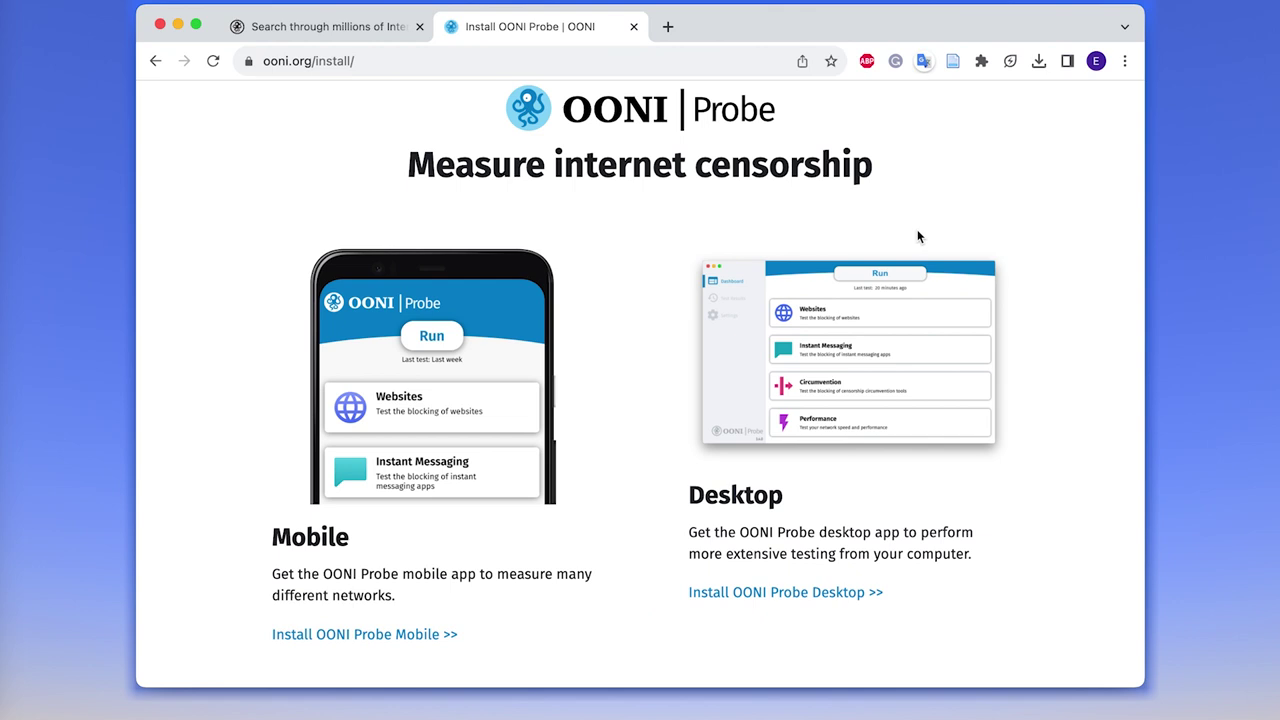
{"action": "left_click", "coordinate": [403, 30]}
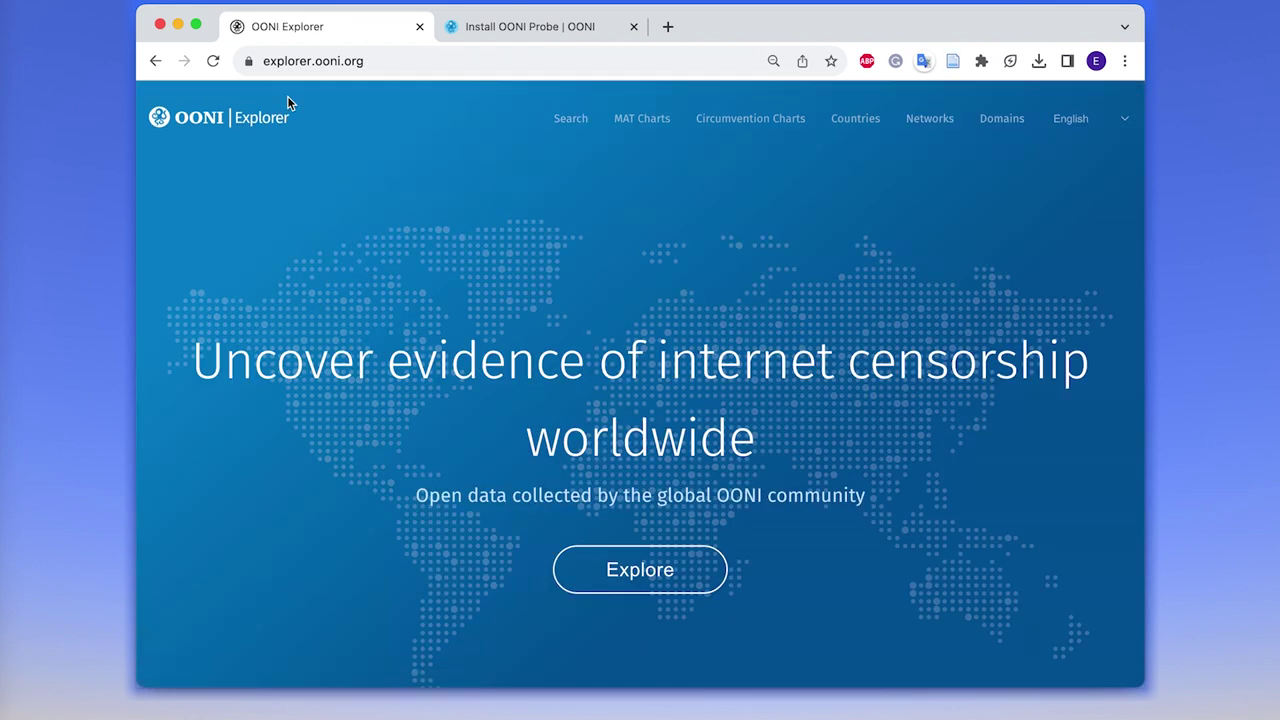
Scroll through the website blocking, search and network performance sections, then back toward the top.
{"action": "scroll", "coordinate": [296, 178], "scroll_direction": "down", "scroll_amount": 2}
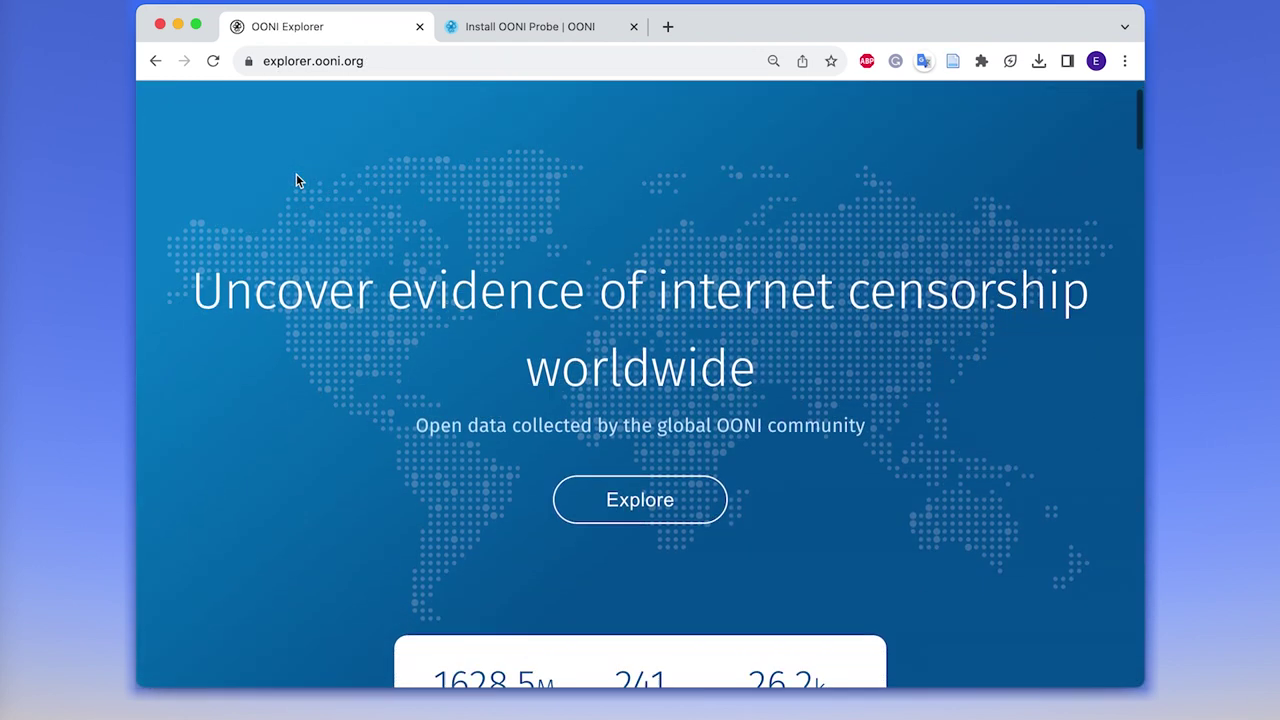
{"action": "scroll", "coordinate": [296, 178], "scroll_direction": "down", "scroll_amount": 1}
{"action": "scroll", "coordinate": [296, 178], "scroll_direction": "down", "scroll_amount": 1}
{"action": "scroll", "coordinate": [296, 175], "scroll_direction": "down", "scroll_amount": 1}
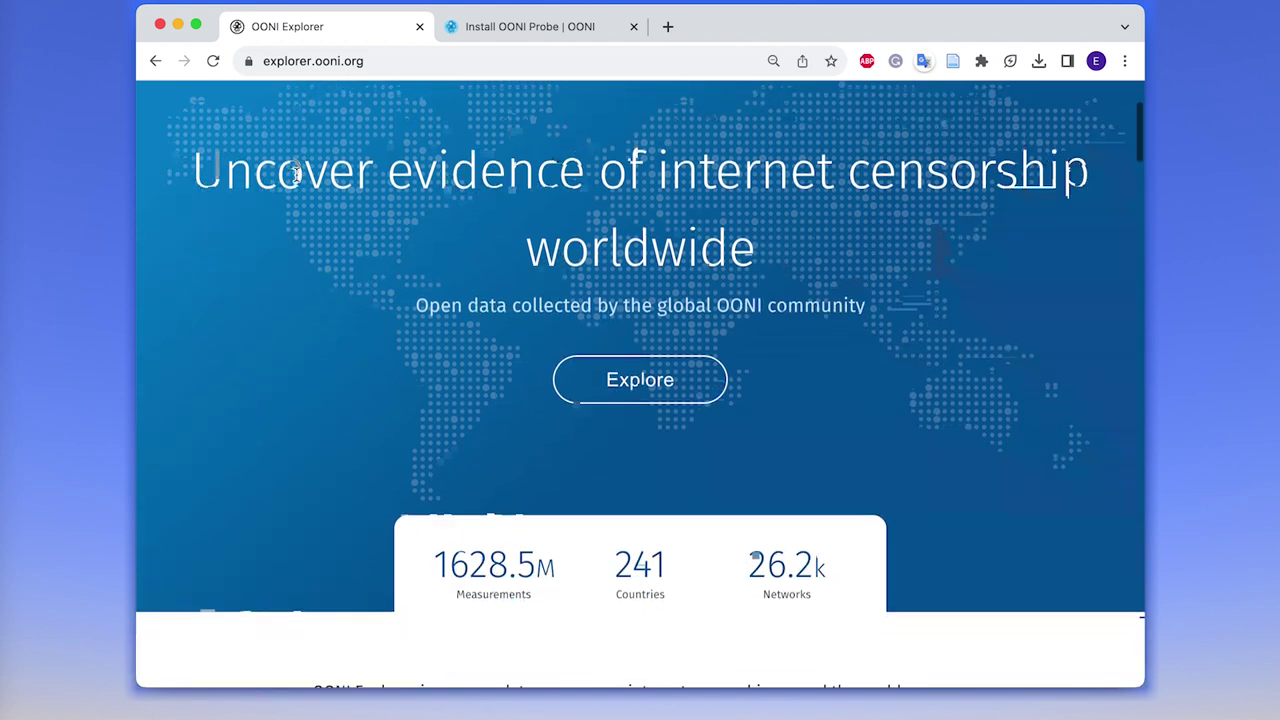
{"action": "scroll", "coordinate": [296, 175], "scroll_direction": "down", "scroll_amount": 1}
{"action": "scroll", "coordinate": [296, 175], "scroll_direction": "down", "scroll_amount": 1}
{"action": "scroll", "coordinate": [296, 175], "scroll_direction": "down", "scroll_amount": 2}
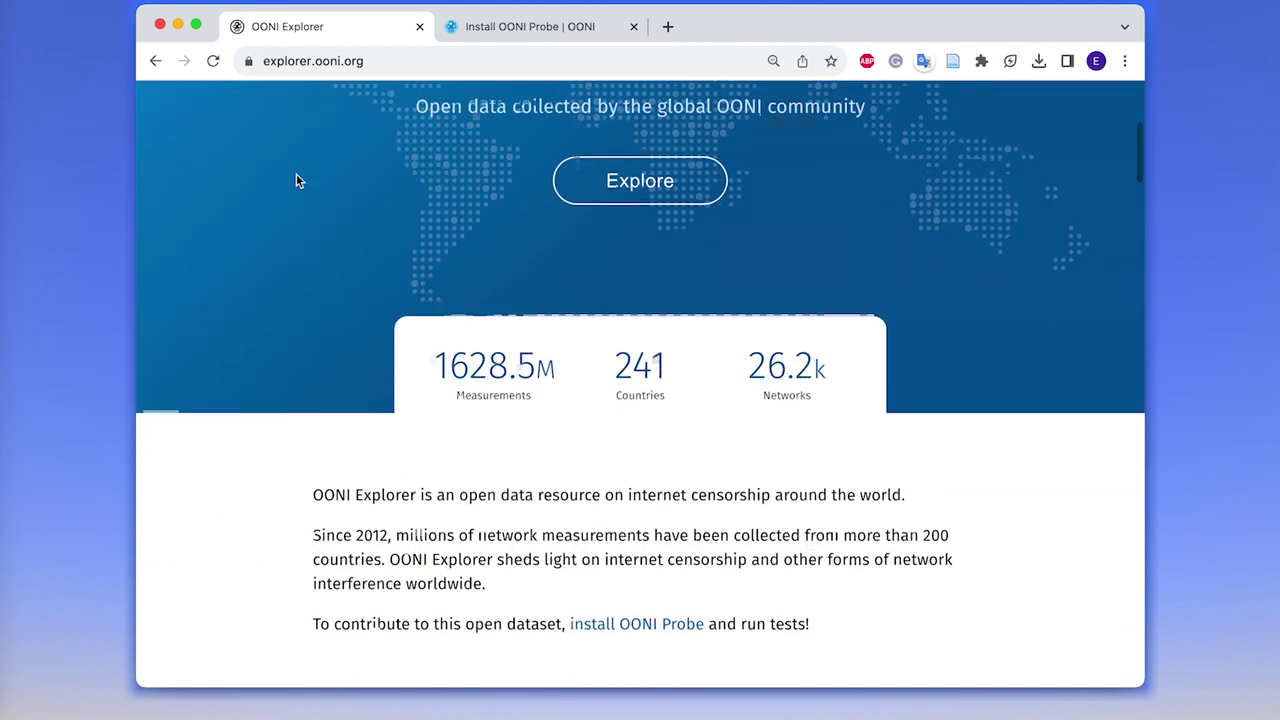
{"action": "scroll", "coordinate": [296, 175], "scroll_direction": "down", "scroll_amount": 1}
{"action": "scroll", "coordinate": [296, 175], "scroll_direction": "down", "scroll_amount": 1}
{"action": "scroll", "coordinate": [296, 175], "scroll_direction": "down", "scroll_amount": 1}
{"action": "scroll", "coordinate": [296, 180], "scroll_direction": "down", "scroll_amount": 1}
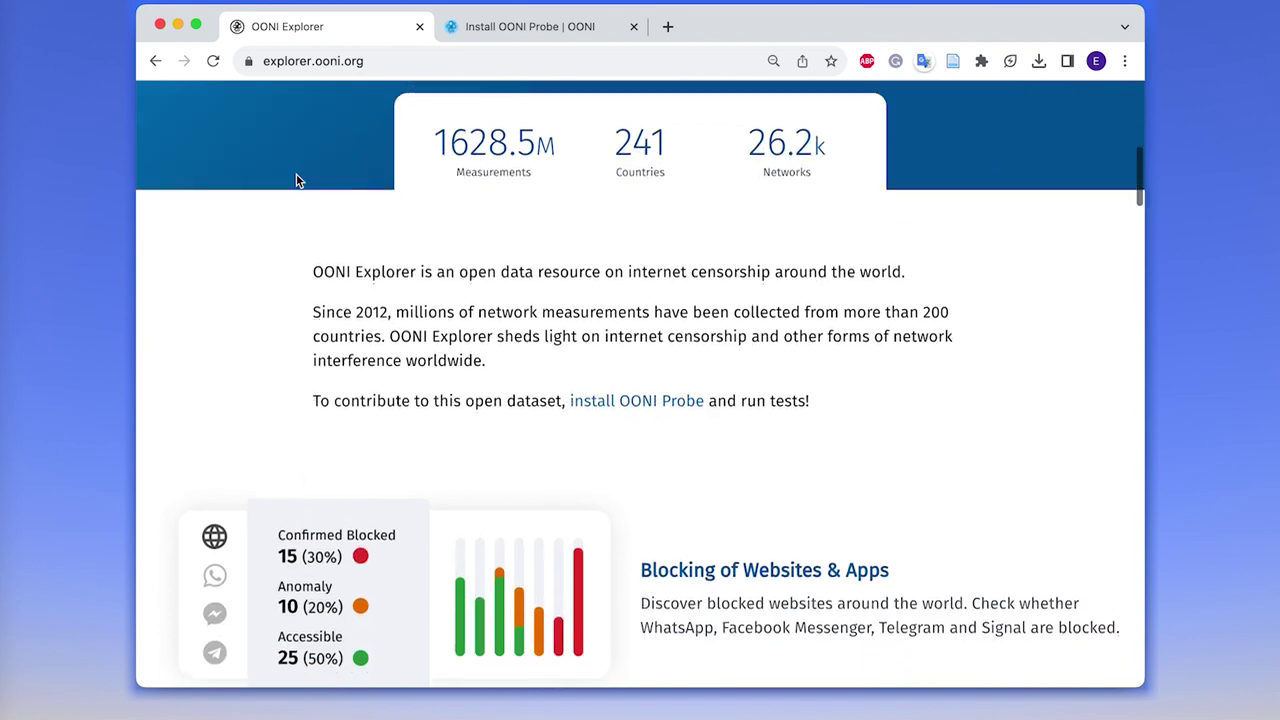
{"action": "scroll", "coordinate": [296, 180], "scroll_direction": "down", "scroll_amount": 1}
{"action": "scroll", "coordinate": [296, 180], "scroll_direction": "down", "scroll_amount": 1}
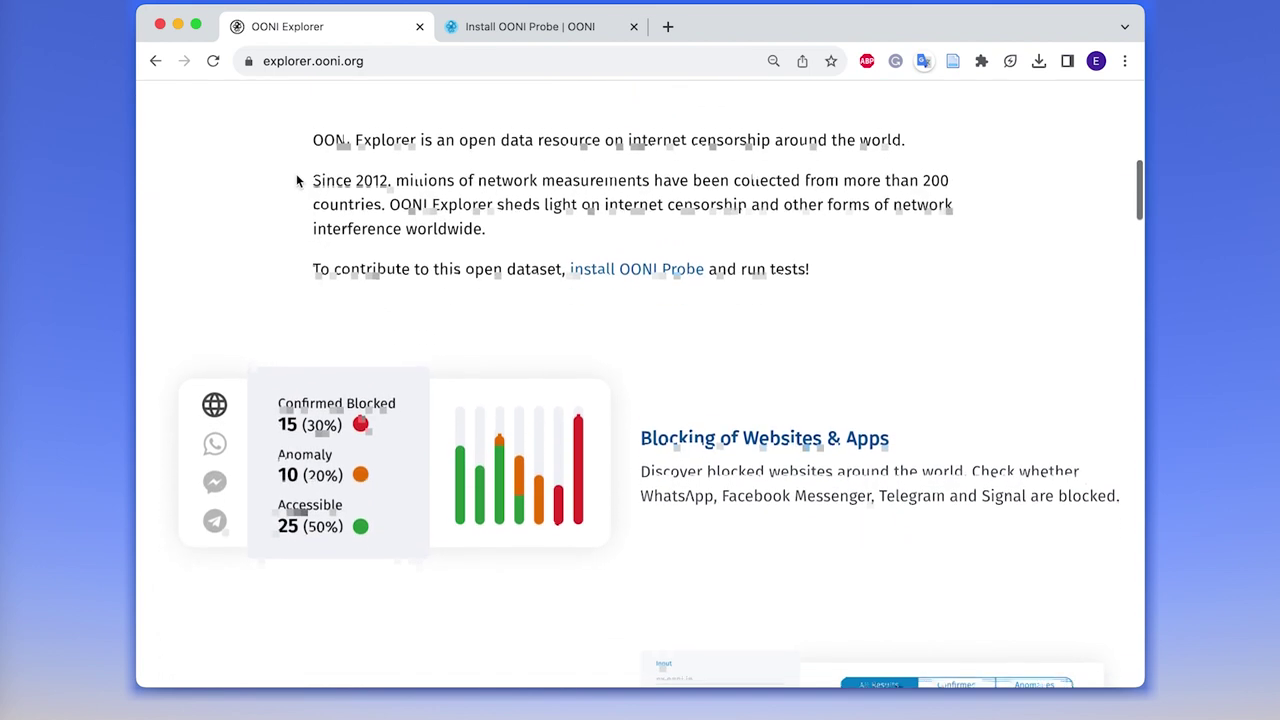
{"action": "scroll", "coordinate": [296, 180], "scroll_direction": "down", "scroll_amount": 2}
{"action": "scroll", "coordinate": [296, 180], "scroll_direction": "down", "scroll_amount": 1}
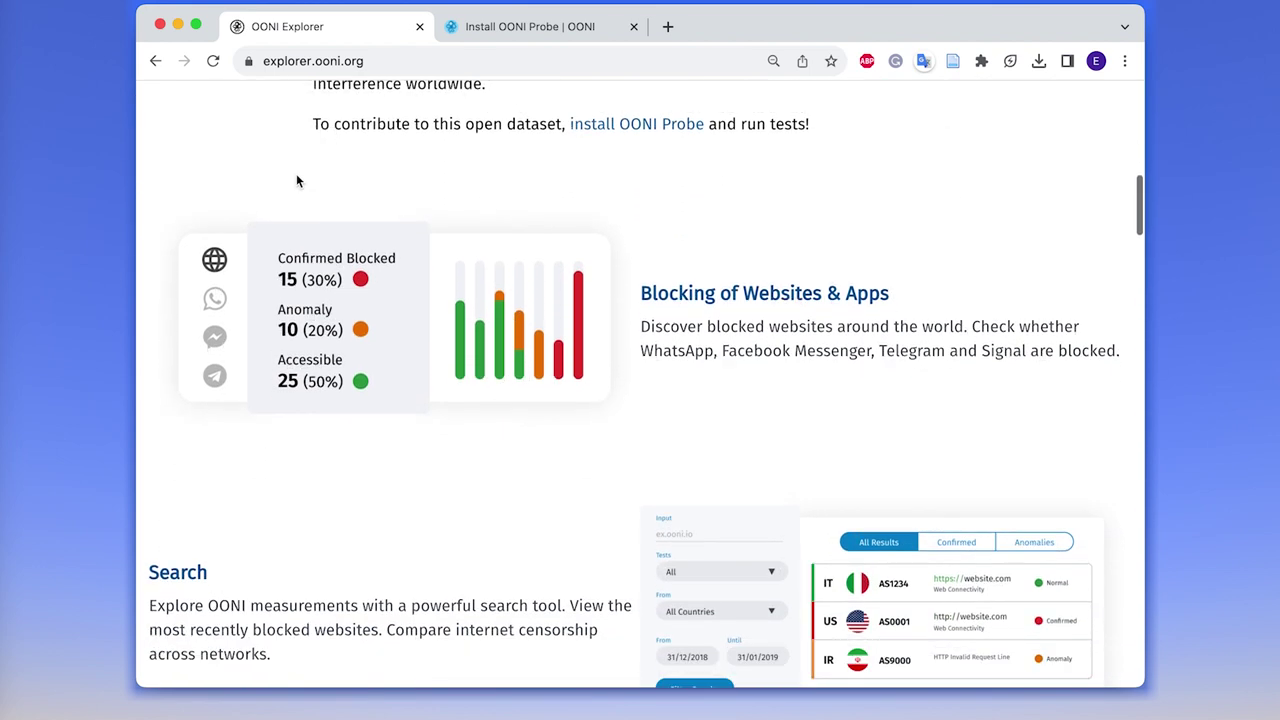
{"action": "scroll", "coordinate": [296, 180], "scroll_direction": "down", "scroll_amount": 1}
{"action": "scroll", "coordinate": [296, 180], "scroll_direction": "down", "scroll_amount": 1}
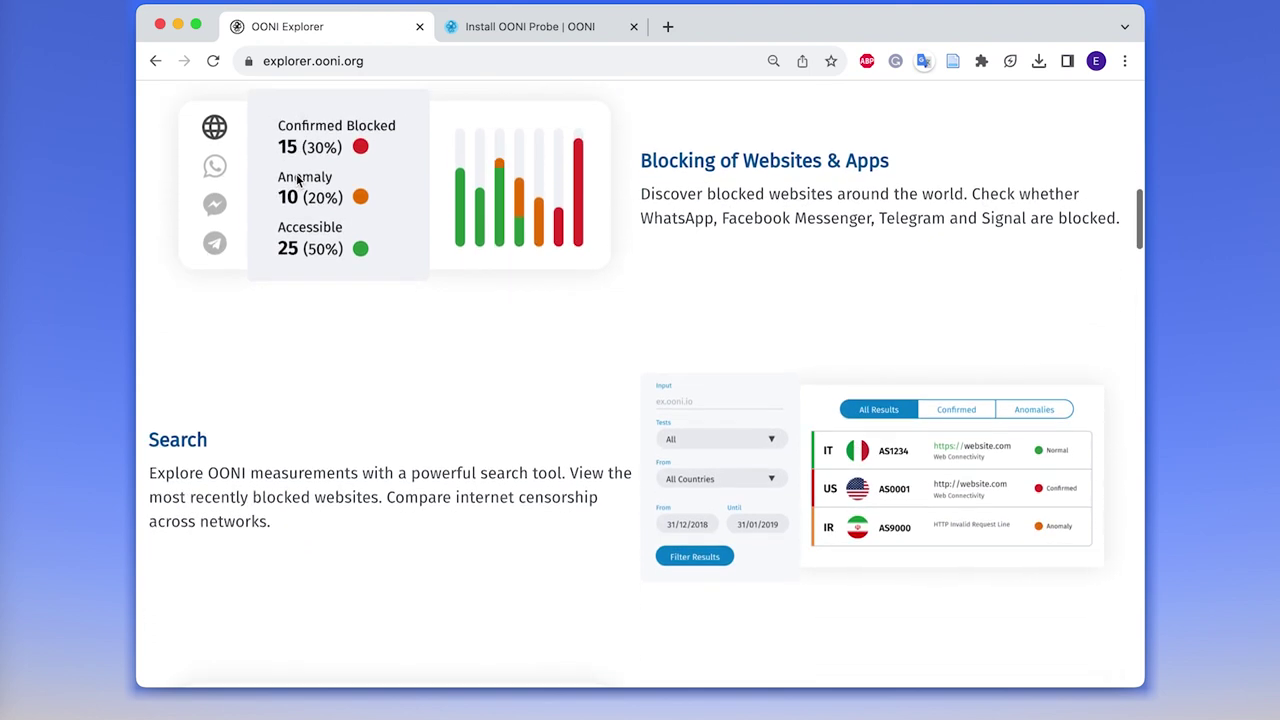
{"action": "scroll", "coordinate": [296, 180], "scroll_direction": "down", "scroll_amount": 1}
{"action": "scroll", "coordinate": [297, 179], "scroll_direction": "down", "scroll_amount": 2}
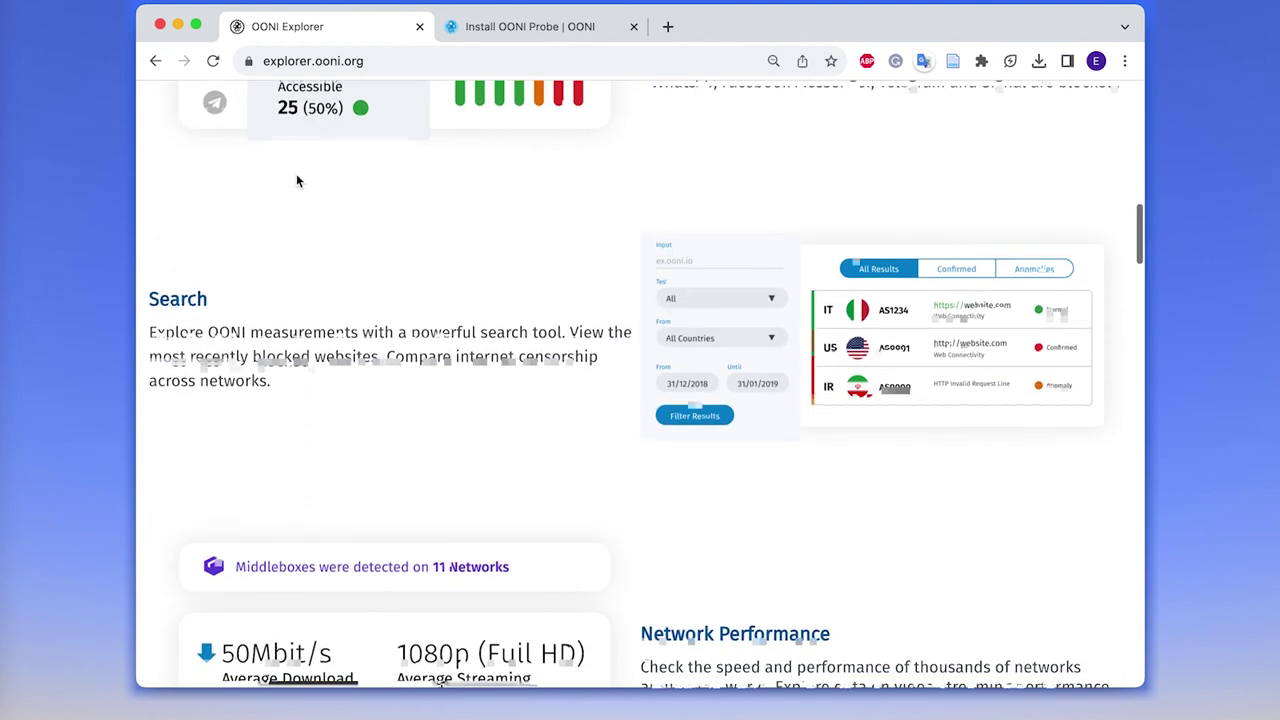
{"action": "scroll", "coordinate": [297, 179], "scroll_direction": "down", "scroll_amount": 2}
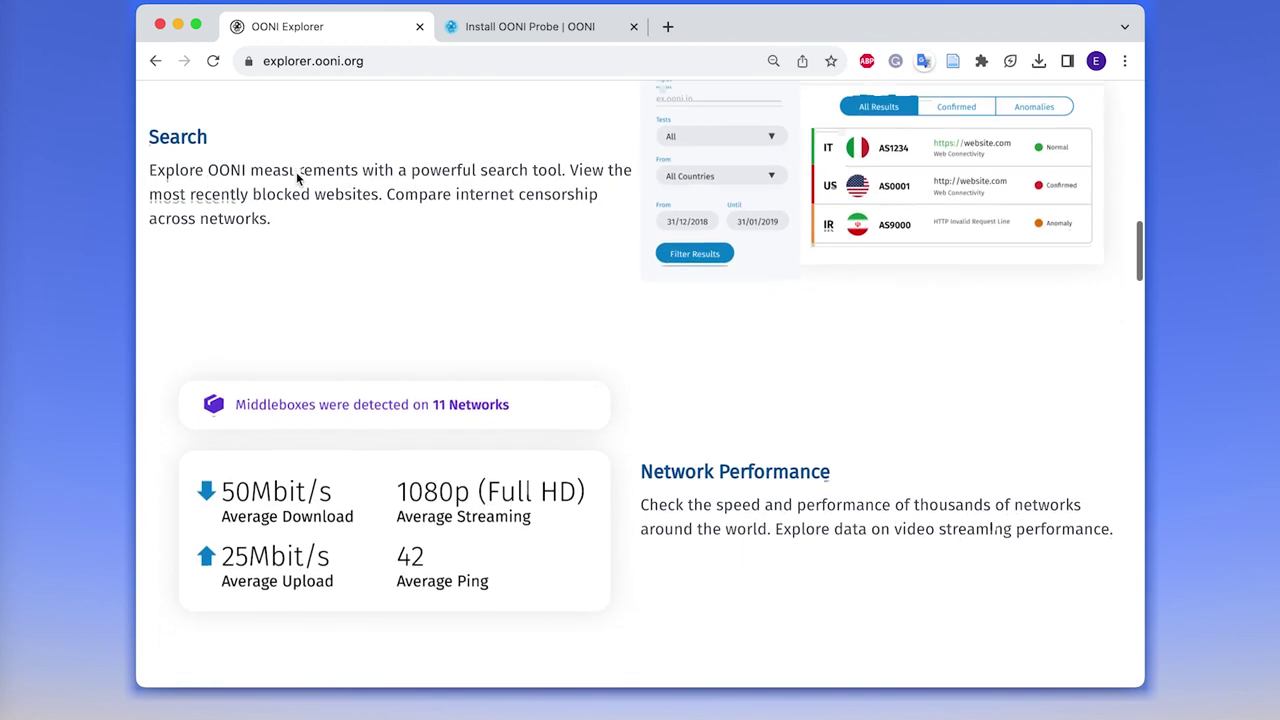
{"action": "scroll", "coordinate": [297, 179], "scroll_direction": "down", "scroll_amount": 1}
{"action": "scroll", "coordinate": [296, 179], "scroll_direction": "up", "scroll_amount": 5}
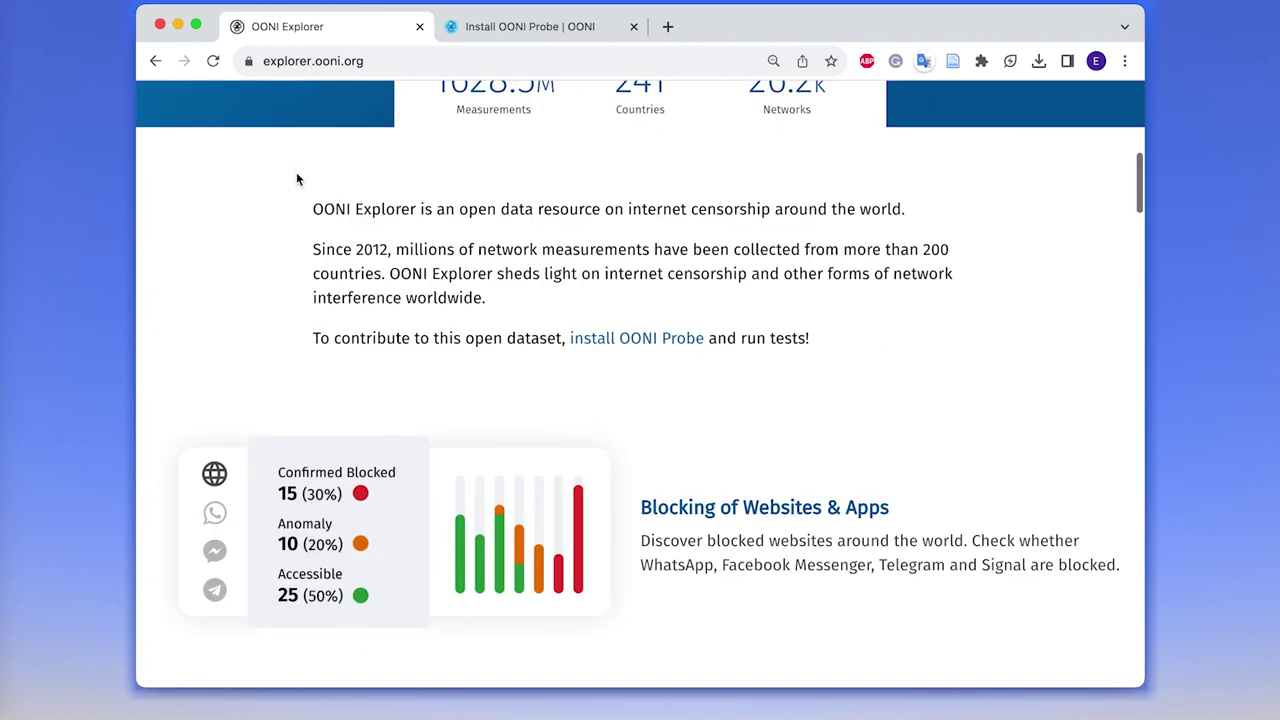
{"action": "scroll", "coordinate": [296, 179], "scroll_direction": "up", "scroll_amount": 4}
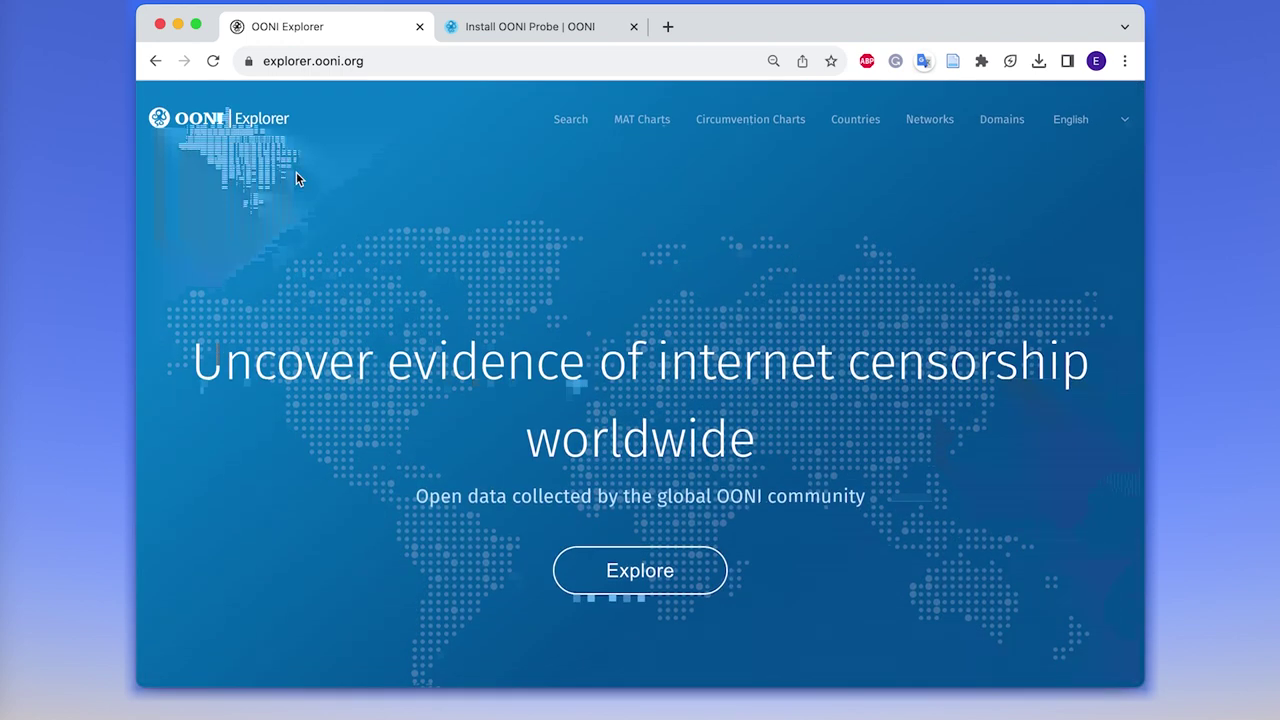
Close the Install OONI Probe tab and reopen the 11 July–11 August 2023 measurement search.
{"action": "left_click", "coordinate": [633, 26]}
{"action": "left_click", "coordinate": [572, 121]}
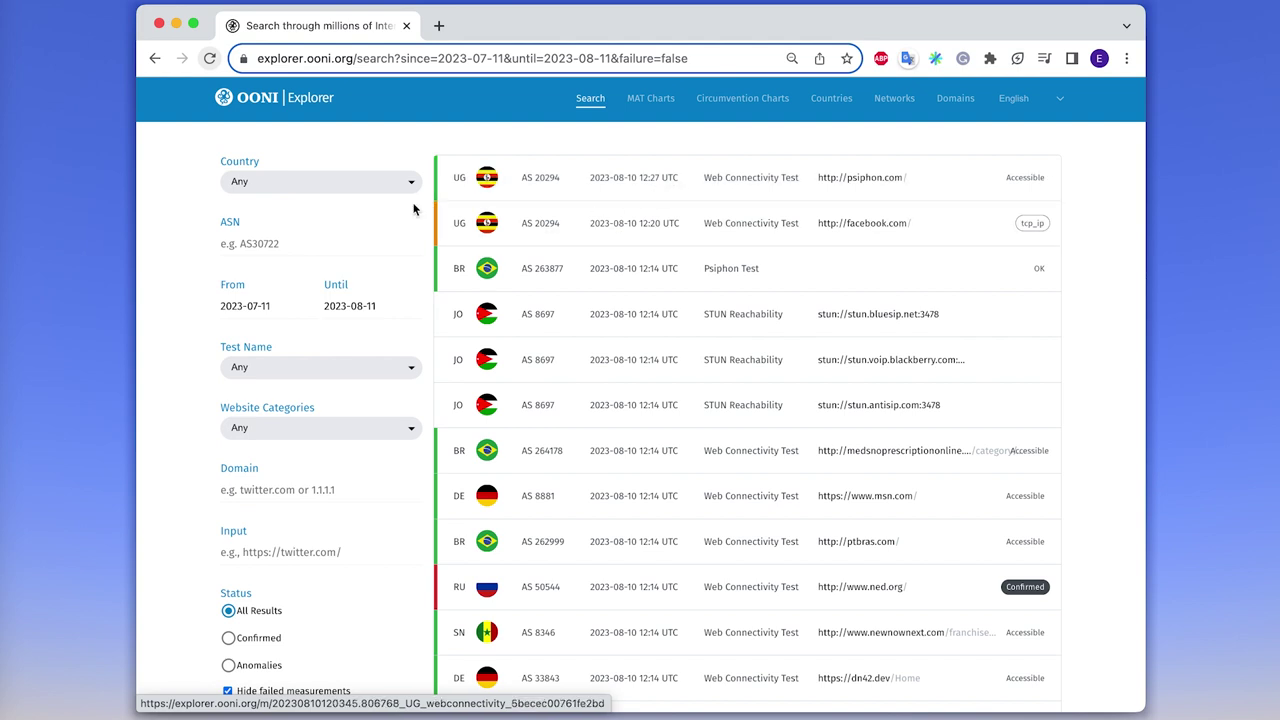
Set the Country filter to Azerbaijan and apply it to the search results.
{"action": "left_click", "coordinate": [352, 188]}
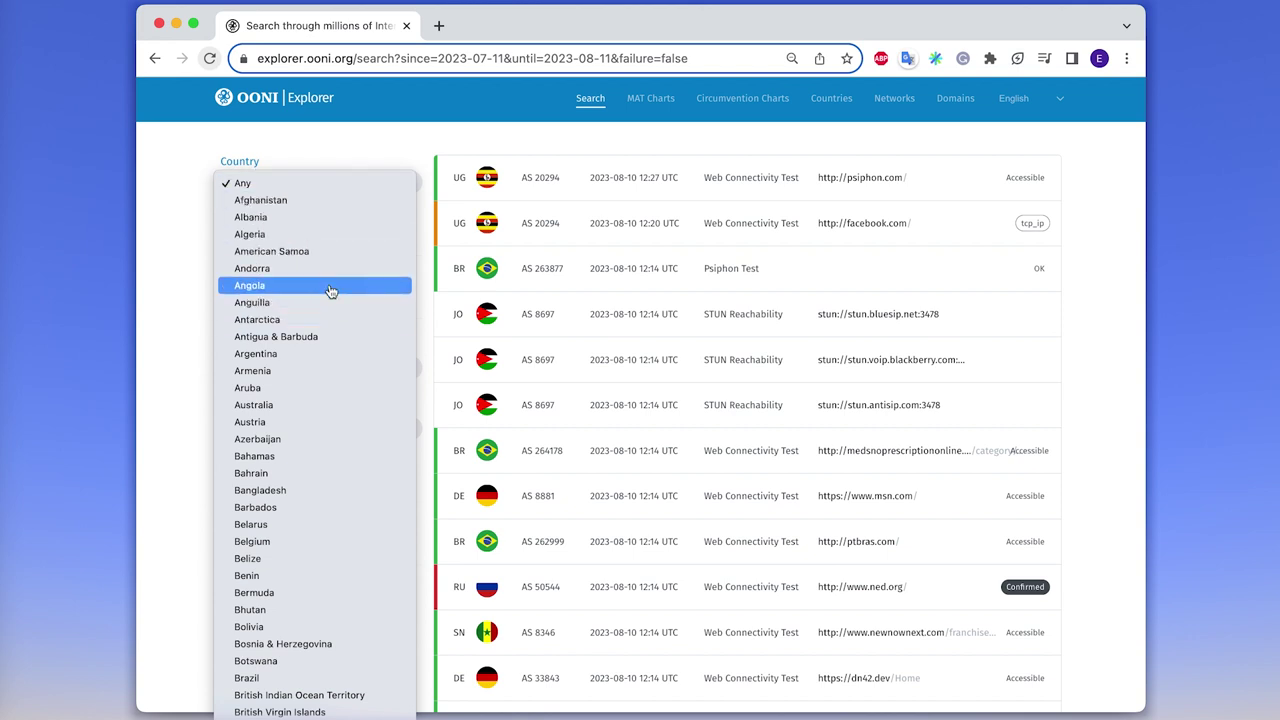
{"action": "left_click", "coordinate": [294, 442]}
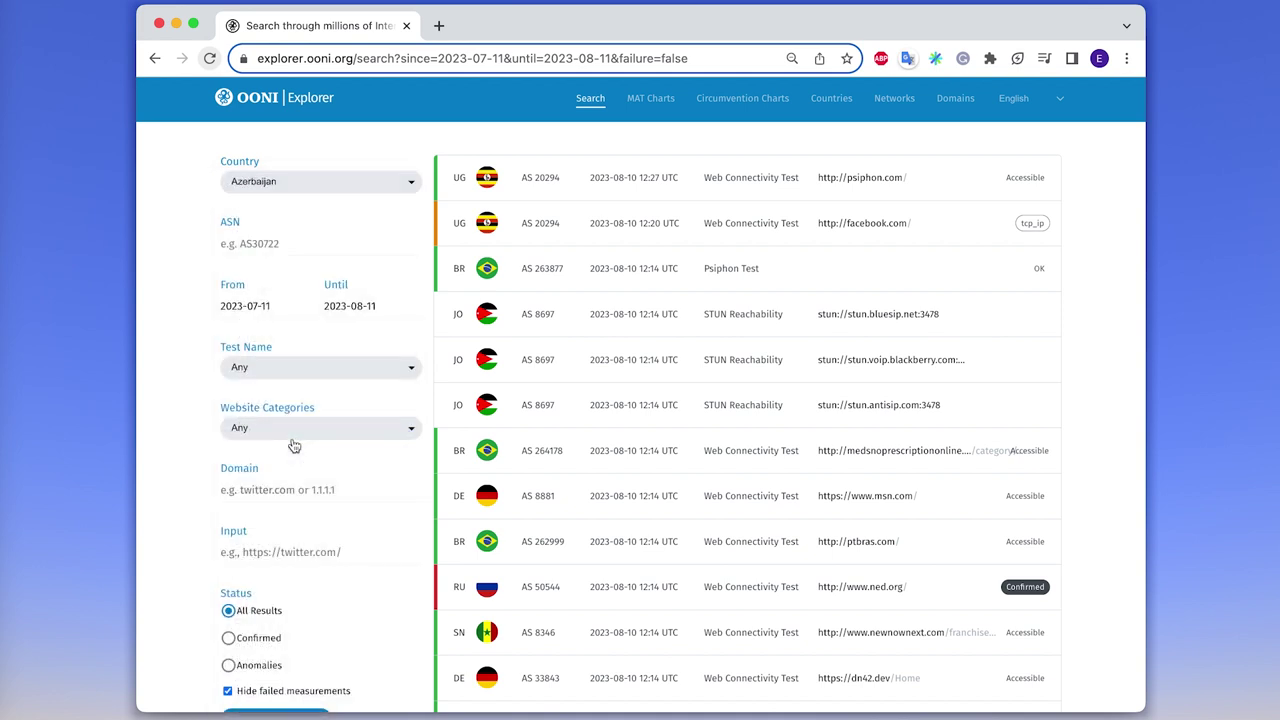
{"action": "scroll", "coordinate": [294, 446], "scroll_direction": "down", "scroll_amount": 2}
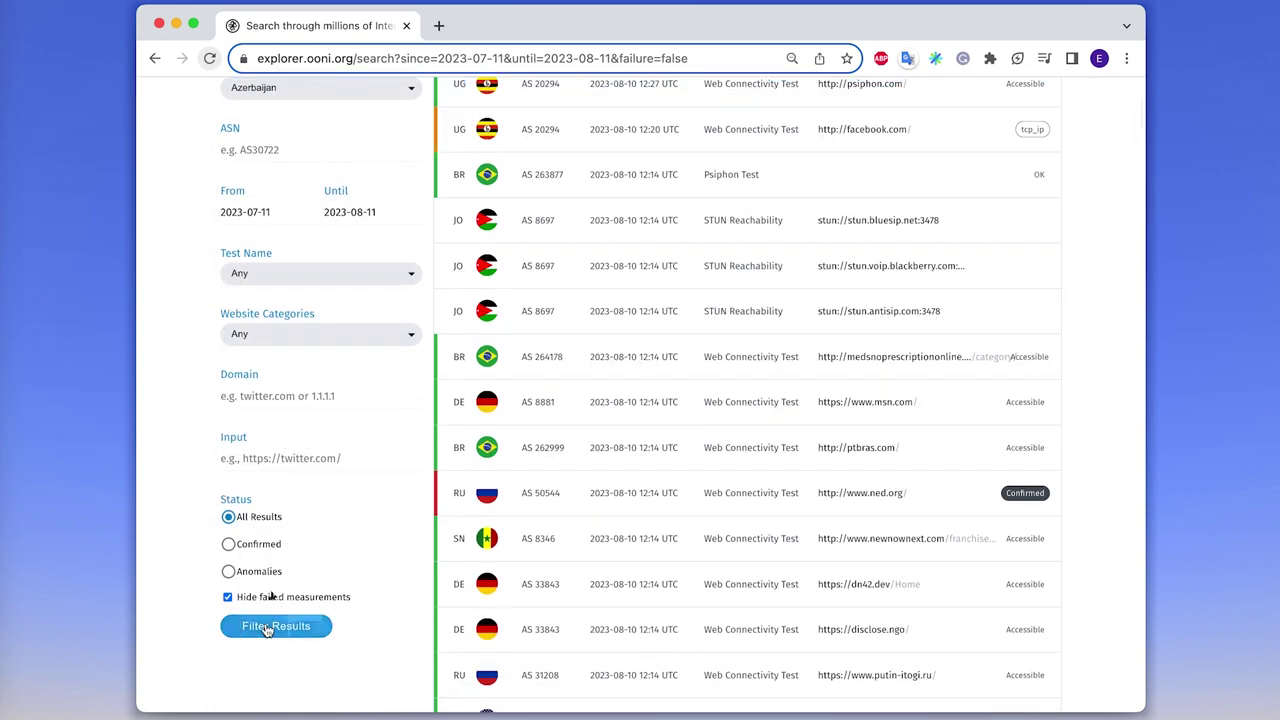
{"action": "left_click", "coordinate": [267, 628]}
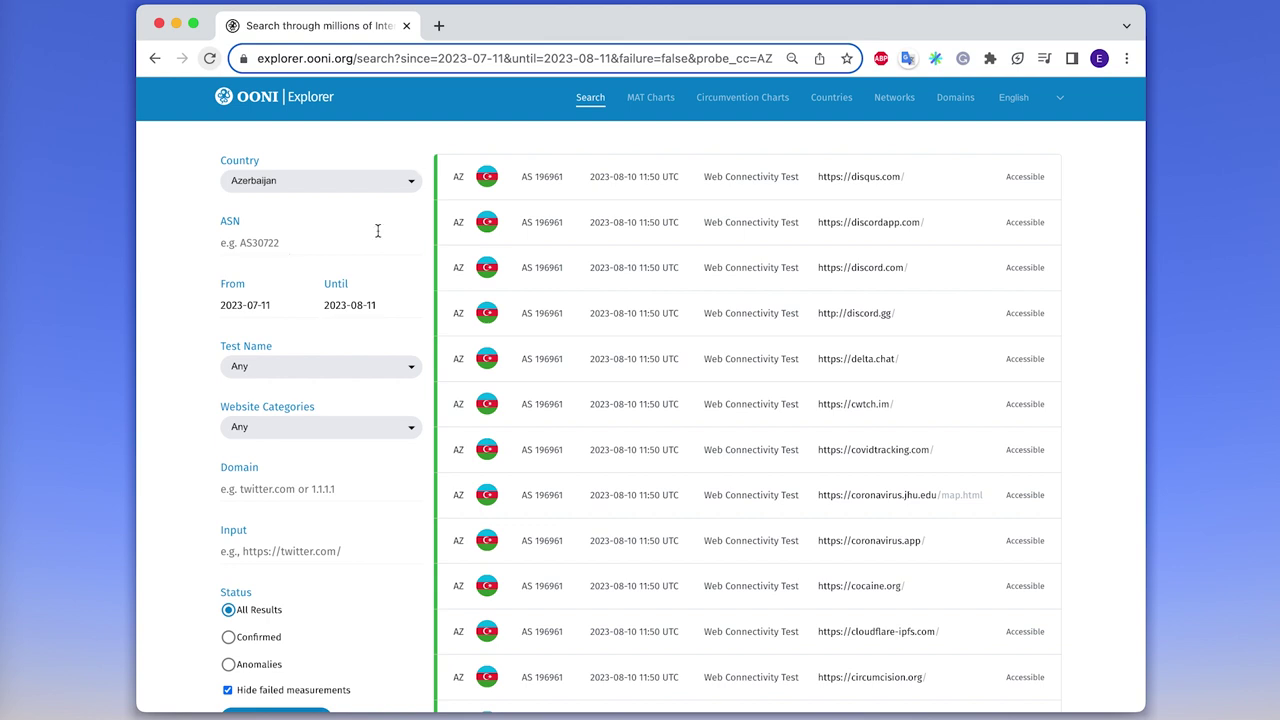
{"action": "left_click", "coordinate": [279, 244]}
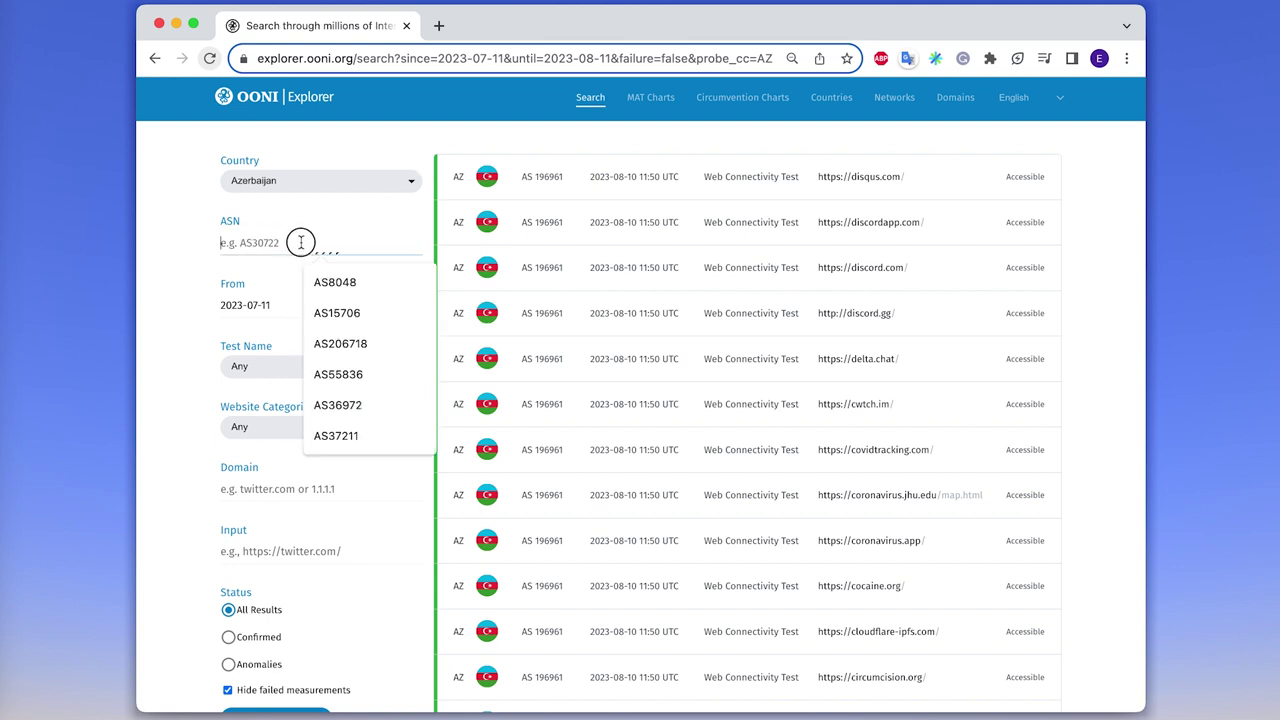
{"action": "left_click", "coordinate": [314, 221]}
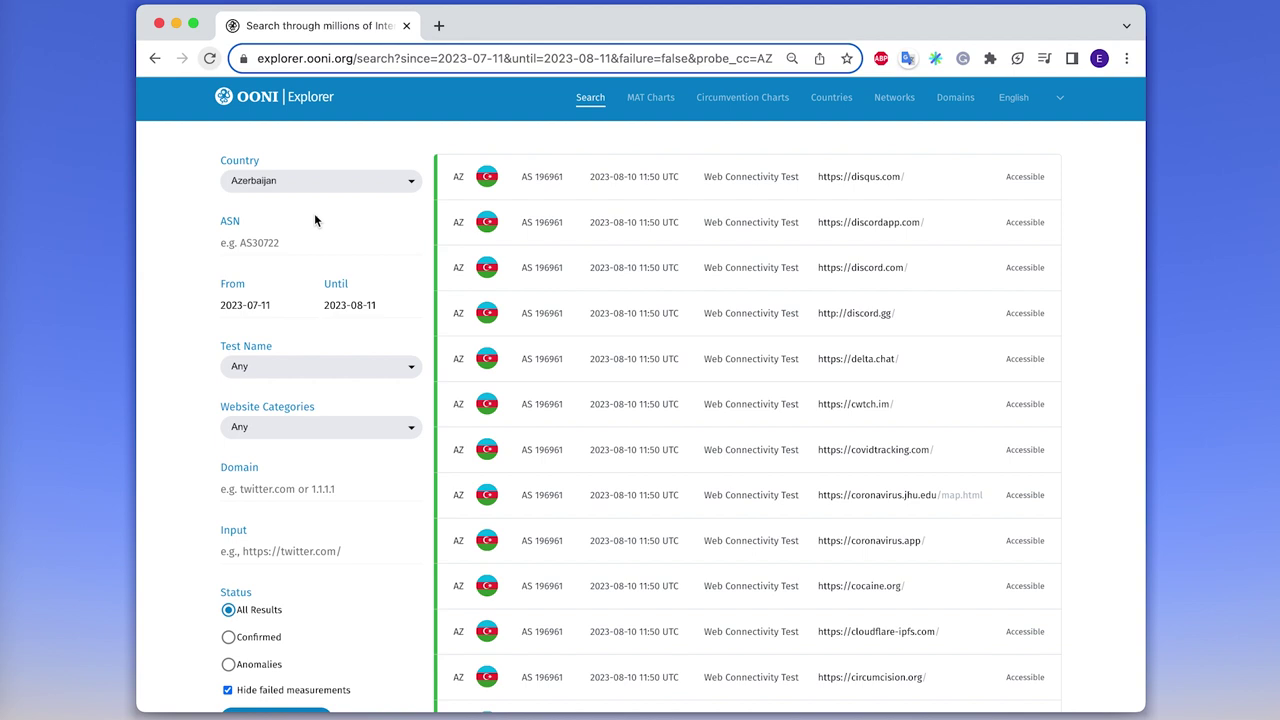
Google 'MTN Uganda ASN' in a new tab and highlight AS20294 in the top result.
{"action": "left_click", "coordinate": [437, 28]}
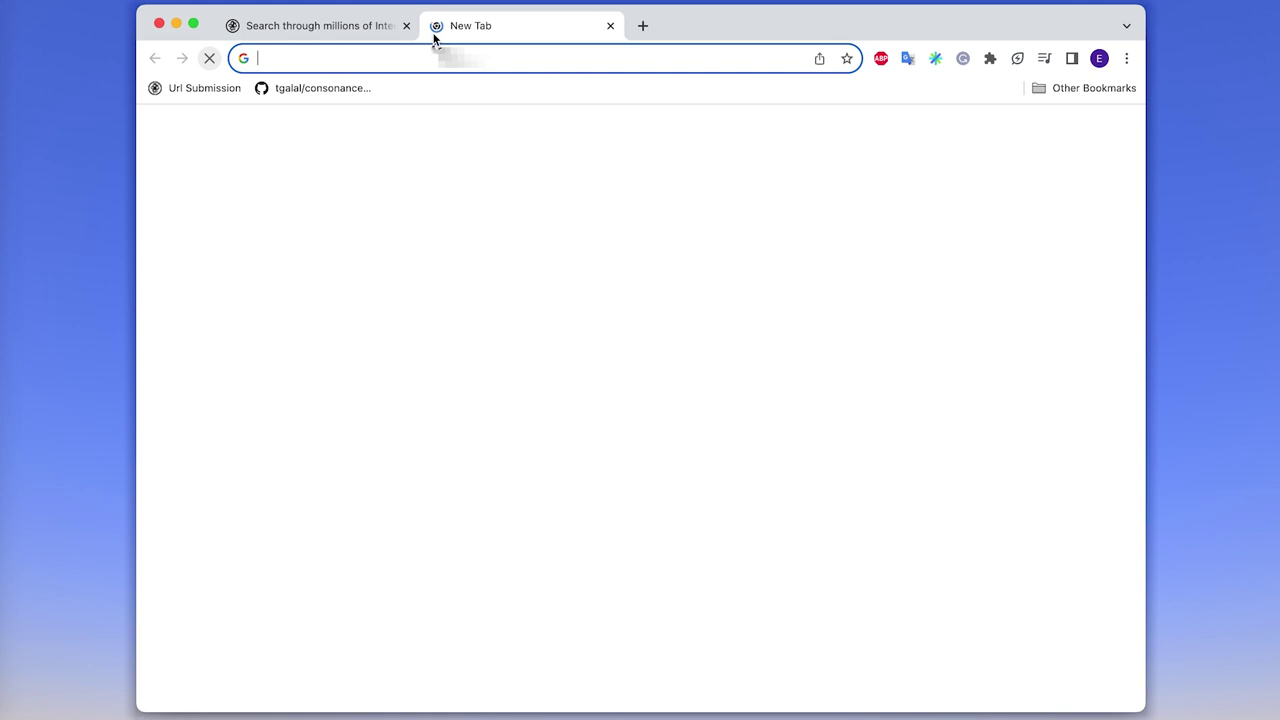
{"action": "type", "text": "MTN Ug"}
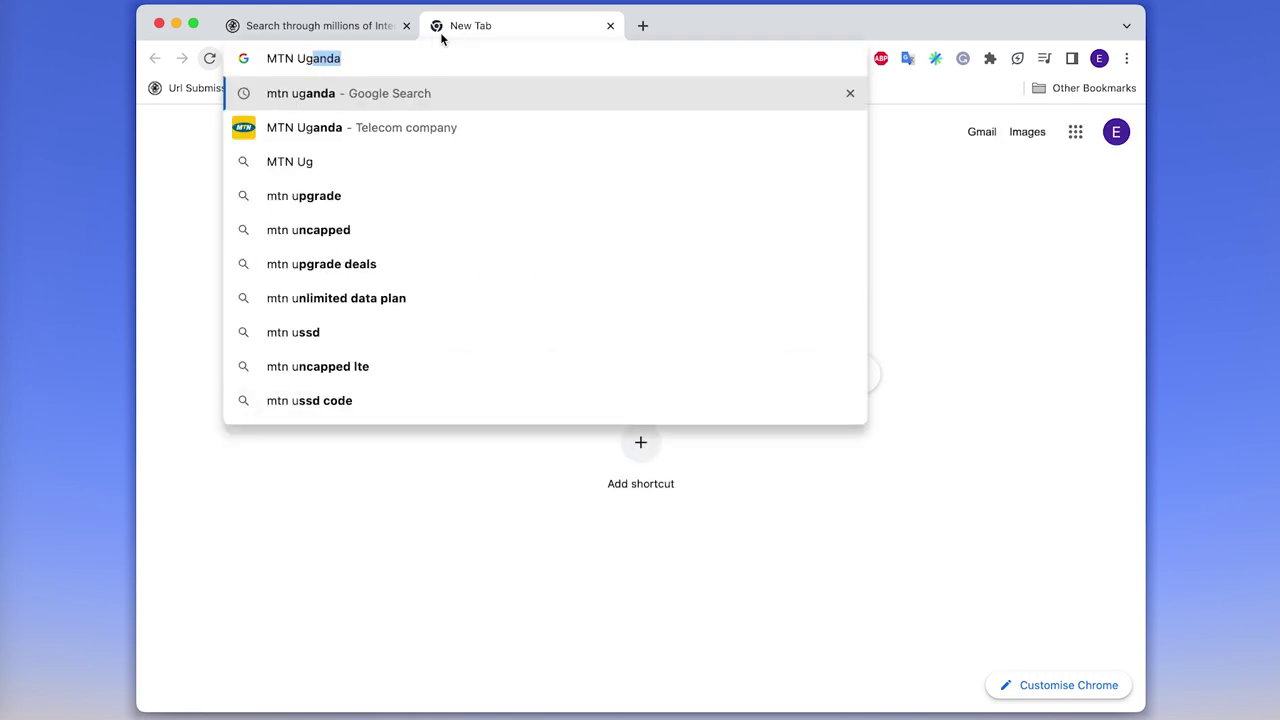
{"action": "type", "text": "anda A"}
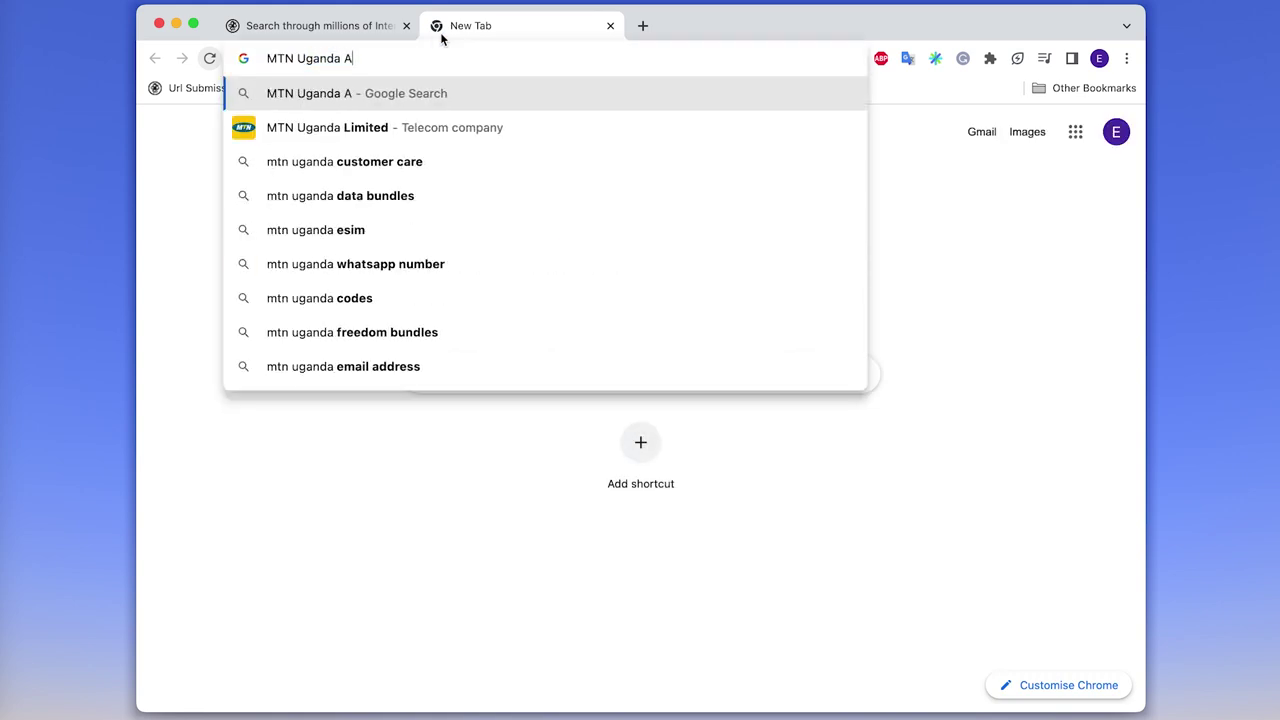
{"action": "type", "text": "SN"}
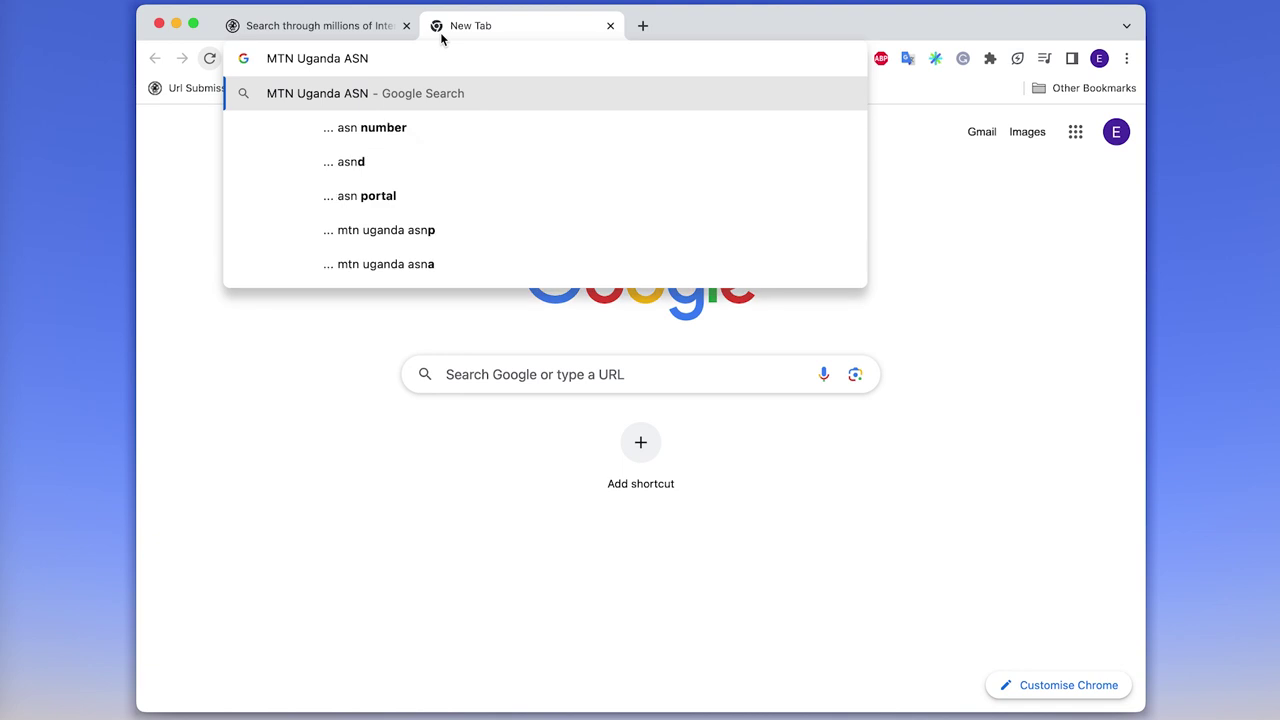
{"action": "key", "text": "Return"}
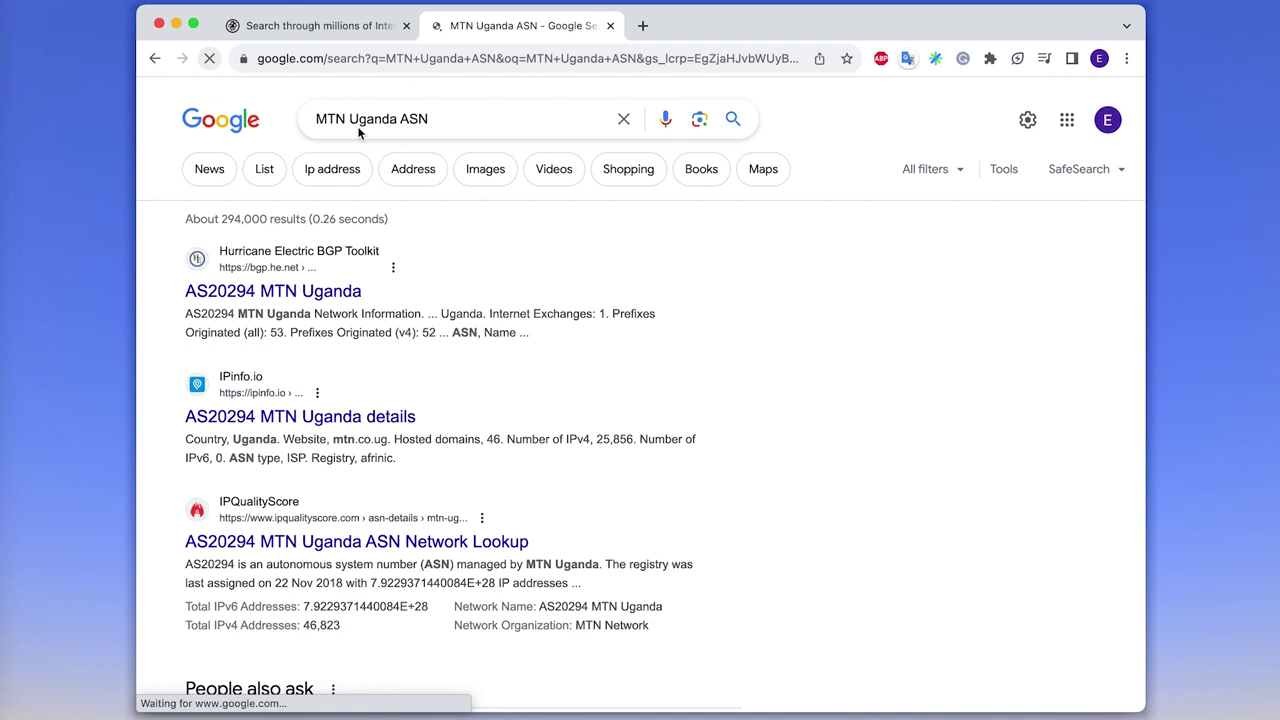
{"action": "left_click_drag", "start_coordinate": [185, 287], "coordinate": [257, 289]}
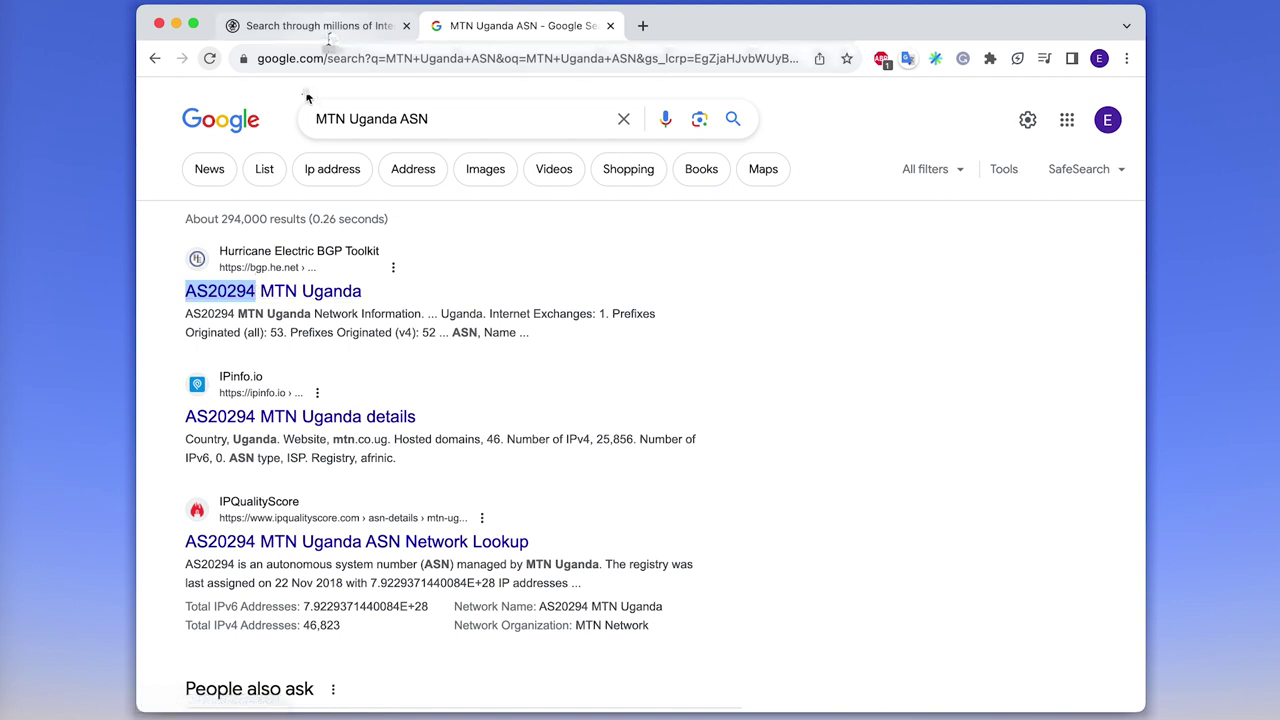
Add the ASN filter AS20294 to the Azerbaijan search and apply it.
{"action": "left_click", "coordinate": [318, 28]}
{"action": "left_click", "coordinate": [296, 248]}
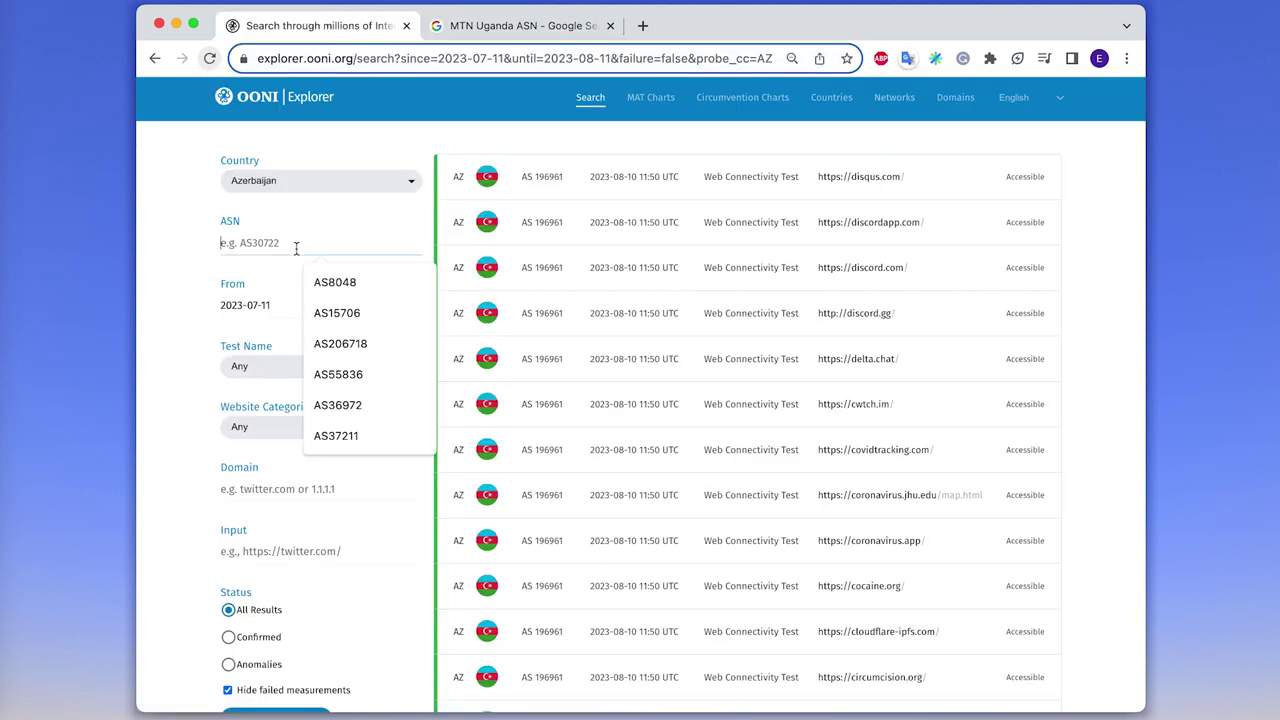
{"action": "type", "text": "AS20294"}
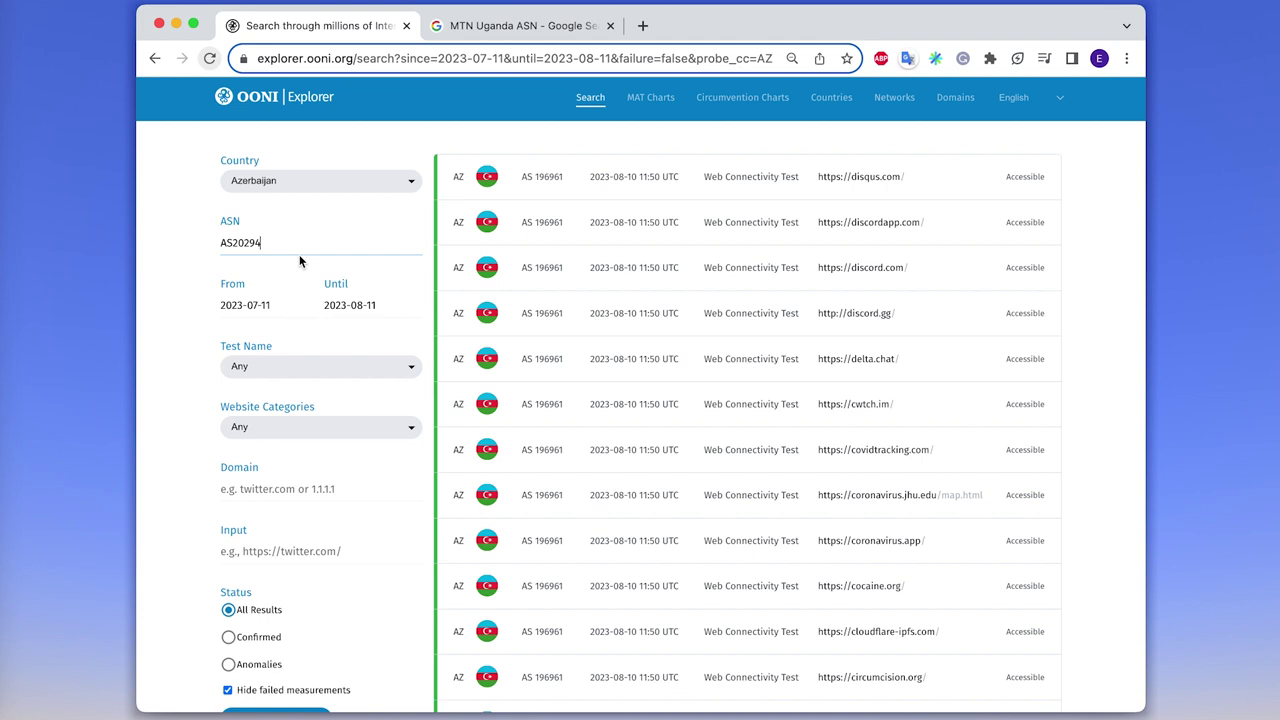
{"action": "scroll", "coordinate": [299, 261], "scroll_direction": "down", "scroll_amount": 2}
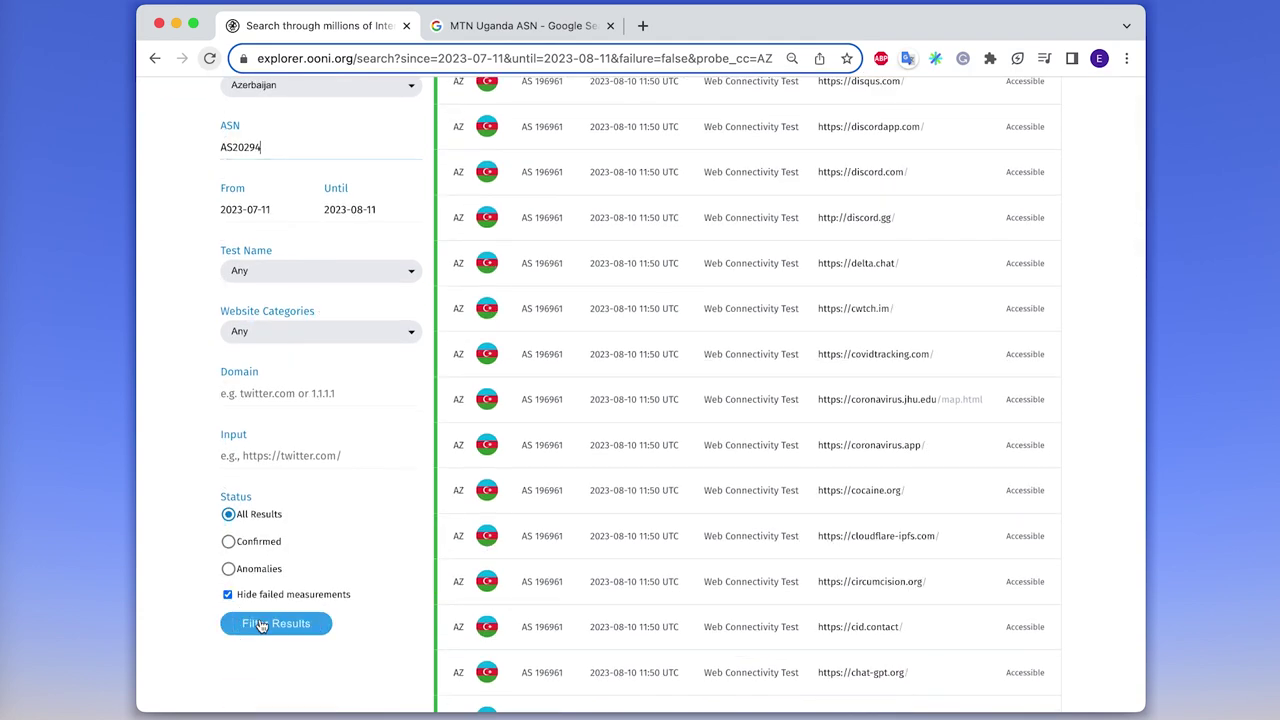
{"action": "left_click", "coordinate": [260, 625]}
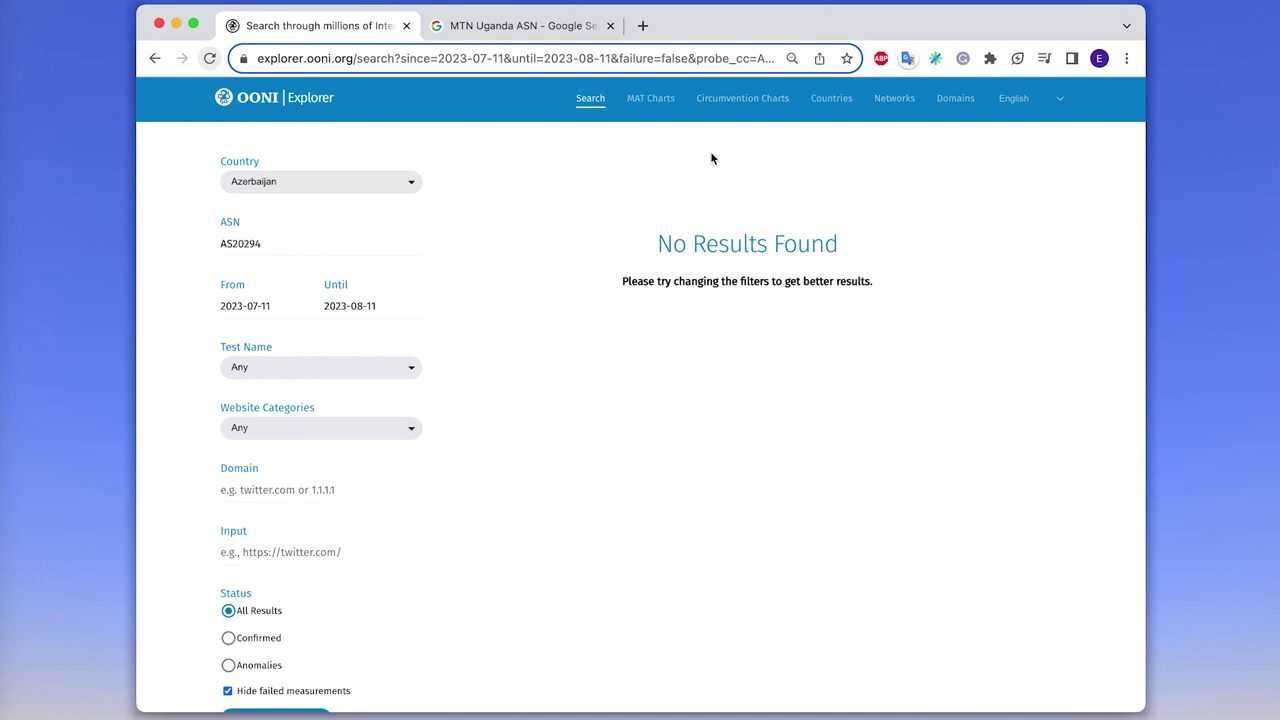
Change the country filter to Uganda and reapply the AS20294 search.
{"action": "left_click", "coordinate": [326, 183]}
{"action": "scroll", "coordinate": [291, 560], "scroll_direction": "down", "scroll_amount": 20}
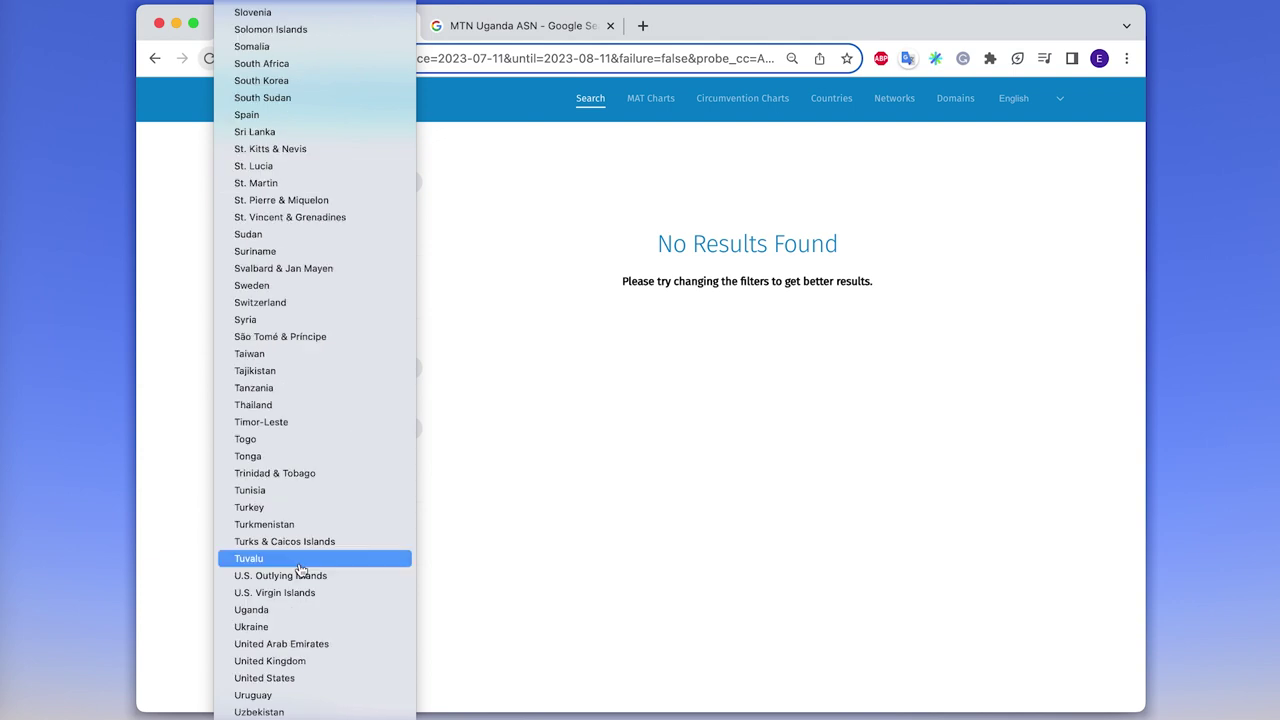
{"action": "left_click", "coordinate": [291, 608]}
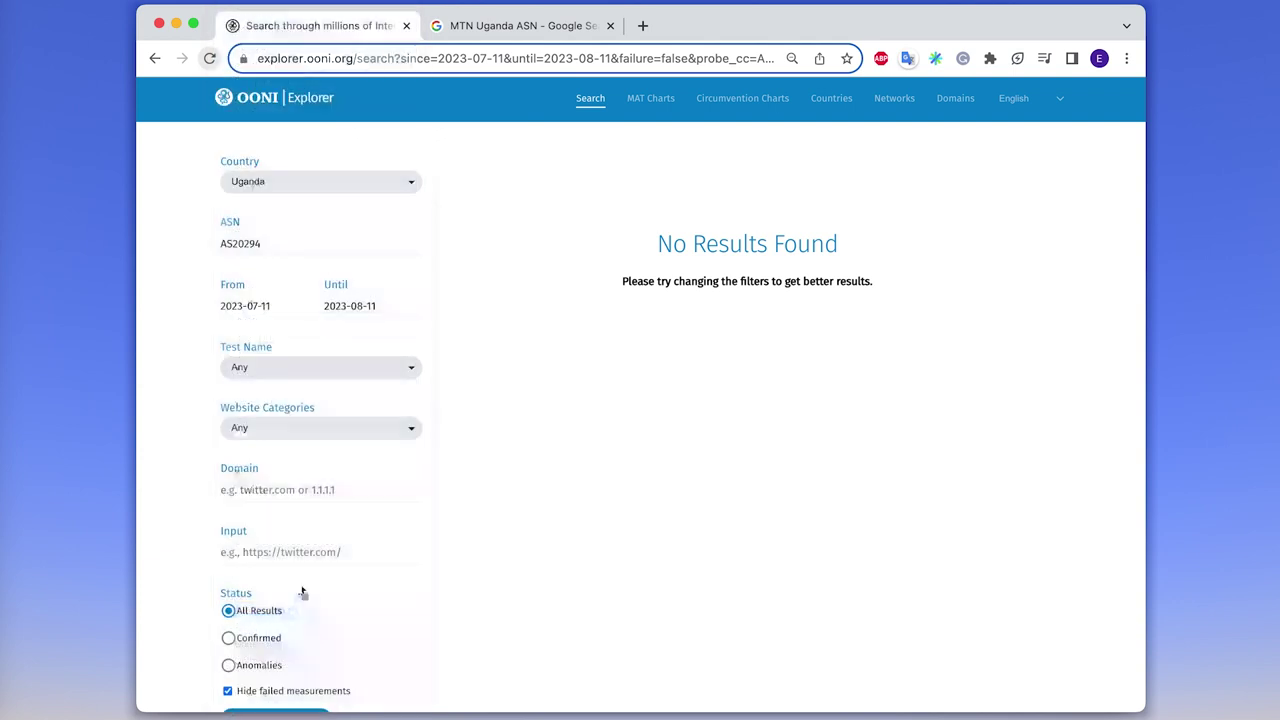
{"action": "scroll", "coordinate": [300, 590], "scroll_direction": "down", "scroll_amount": 2}
{"action": "left_click", "coordinate": [288, 638]}
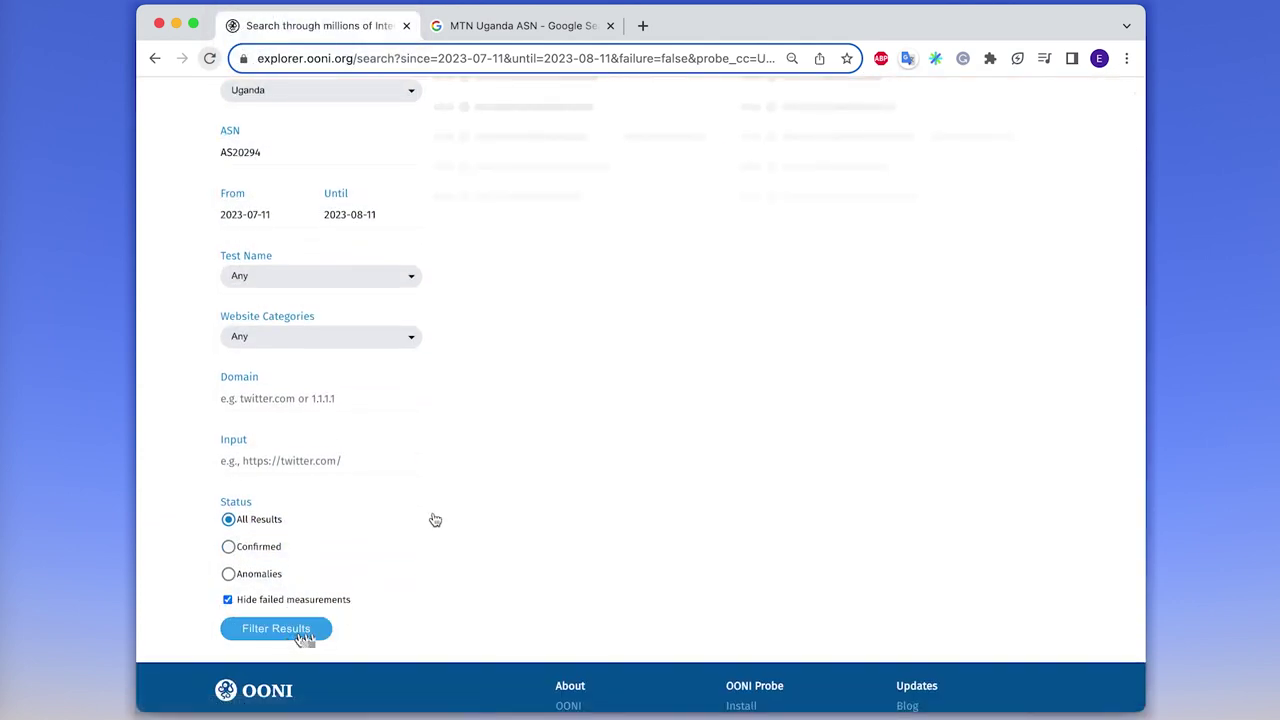
{"action": "scroll", "coordinate": [434, 518], "scroll_direction": "up", "scroll_amount": 2}
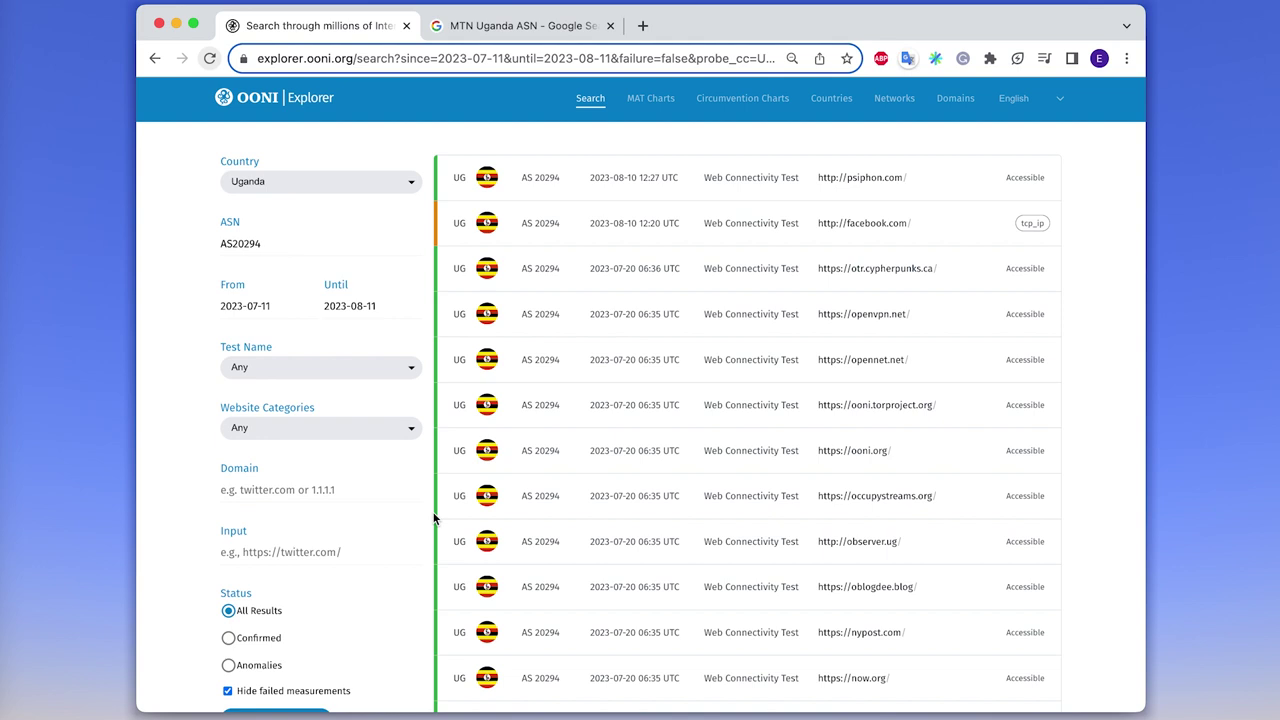
Change the From date to 2023-07-01.
{"action": "left_click", "coordinate": [241, 308]}
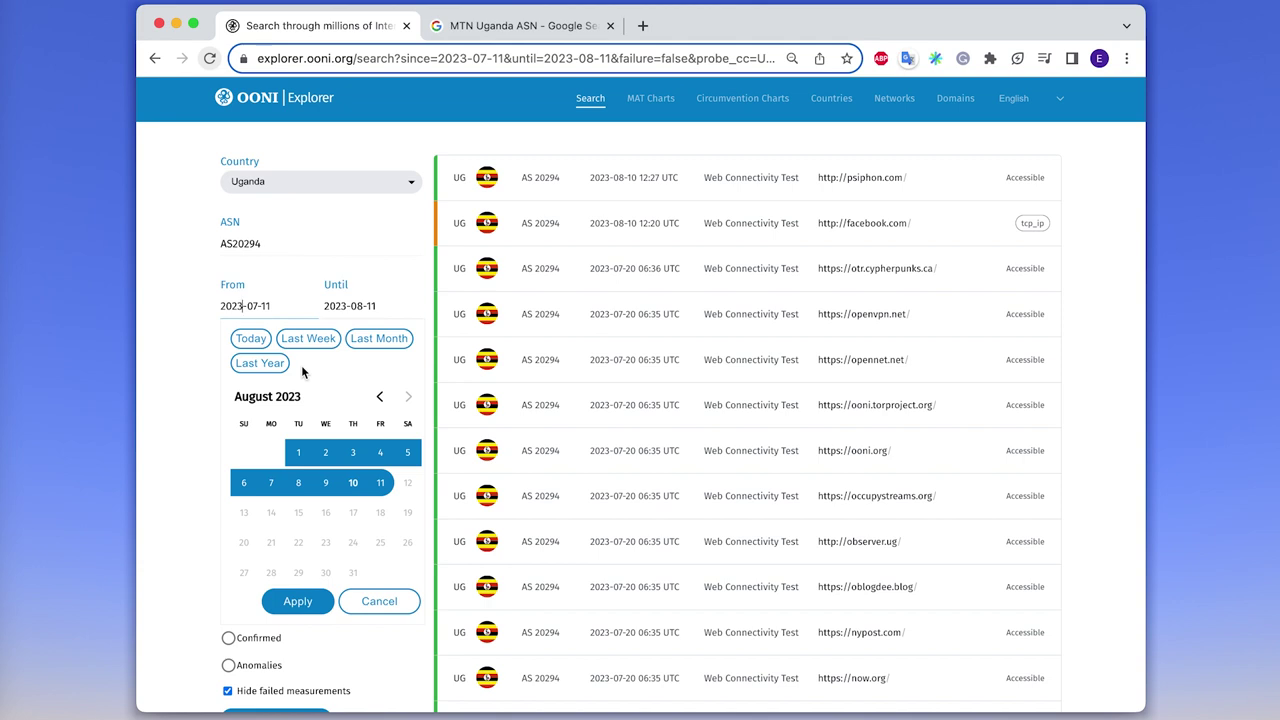
{"action": "left_click", "coordinate": [266, 306]}
{"action": "key", "text": "BackSpace"}
{"action": "type", "text": "1"}
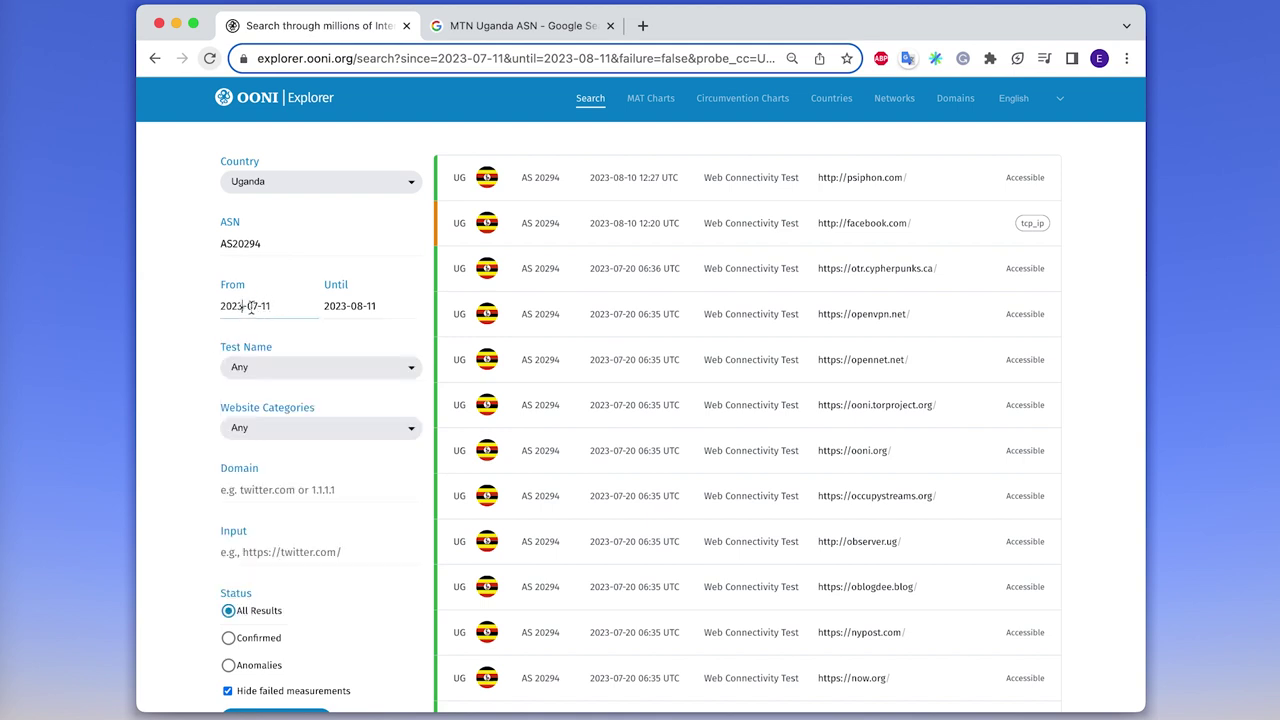
{"action": "left_click", "coordinate": [270, 306]}
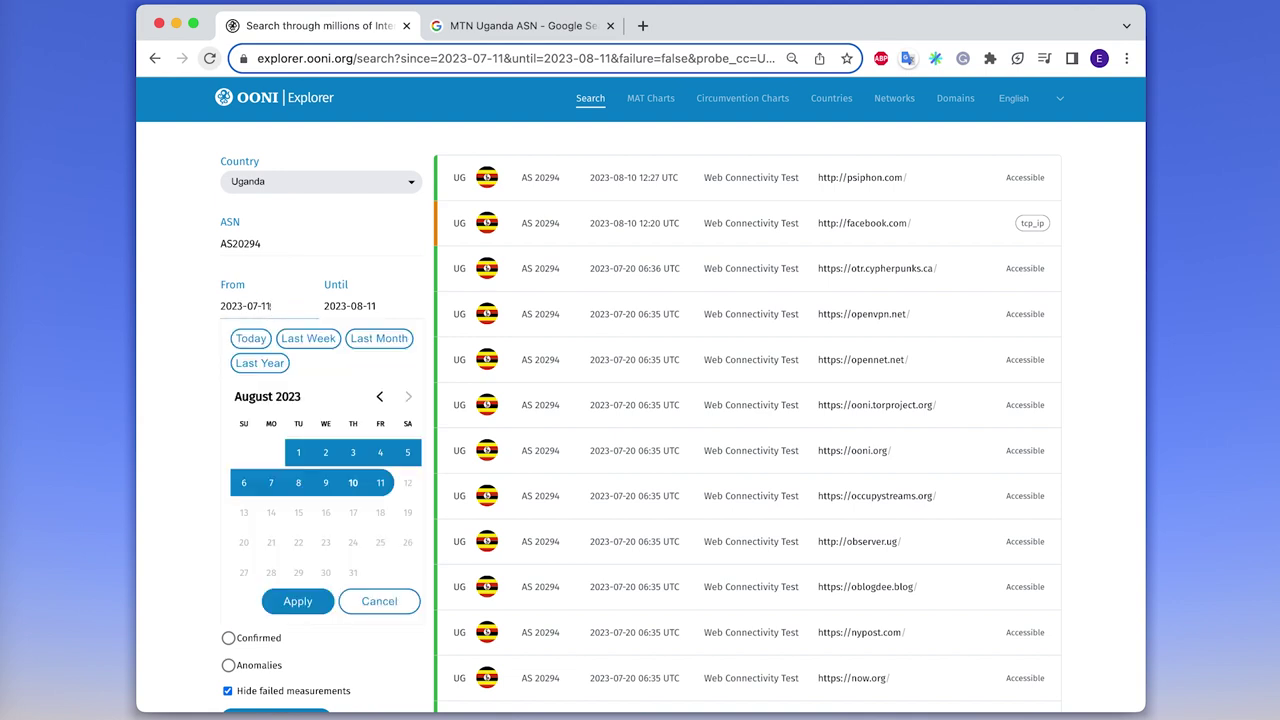
{"action": "left_click", "coordinate": [264, 306]}
Set the Until date to 2023-07-15 and apply the new date range.
{"action": "left_click", "coordinate": [348, 306]}
{"action": "left_click", "coordinate": [357, 308]}
{"action": "double_click", "coordinate": [357, 307]}
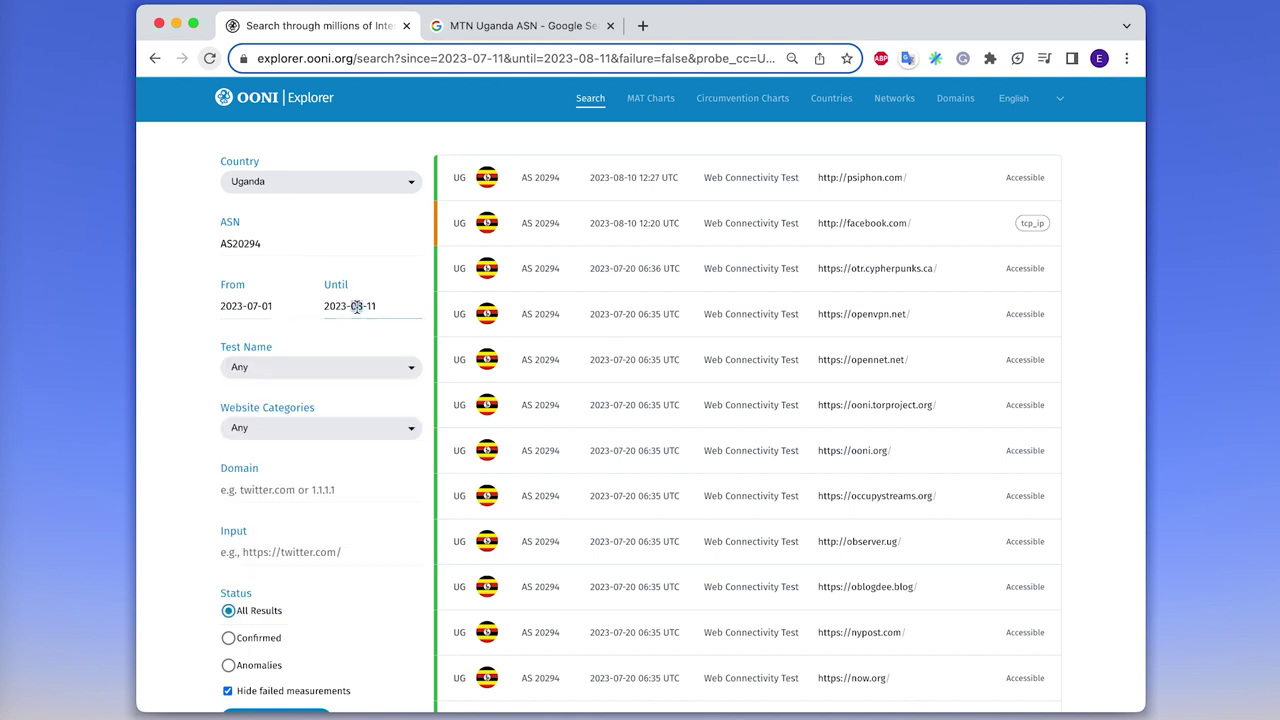
{"action": "type", "text": "07"}
{"action": "key", "text": "BackSpace"}
{"action": "type", "text": "5"}
{"action": "scroll", "coordinate": [312, 344], "scroll_direction": "down", "scroll_amount": 2}
{"action": "left_click", "coordinate": [287, 677]}
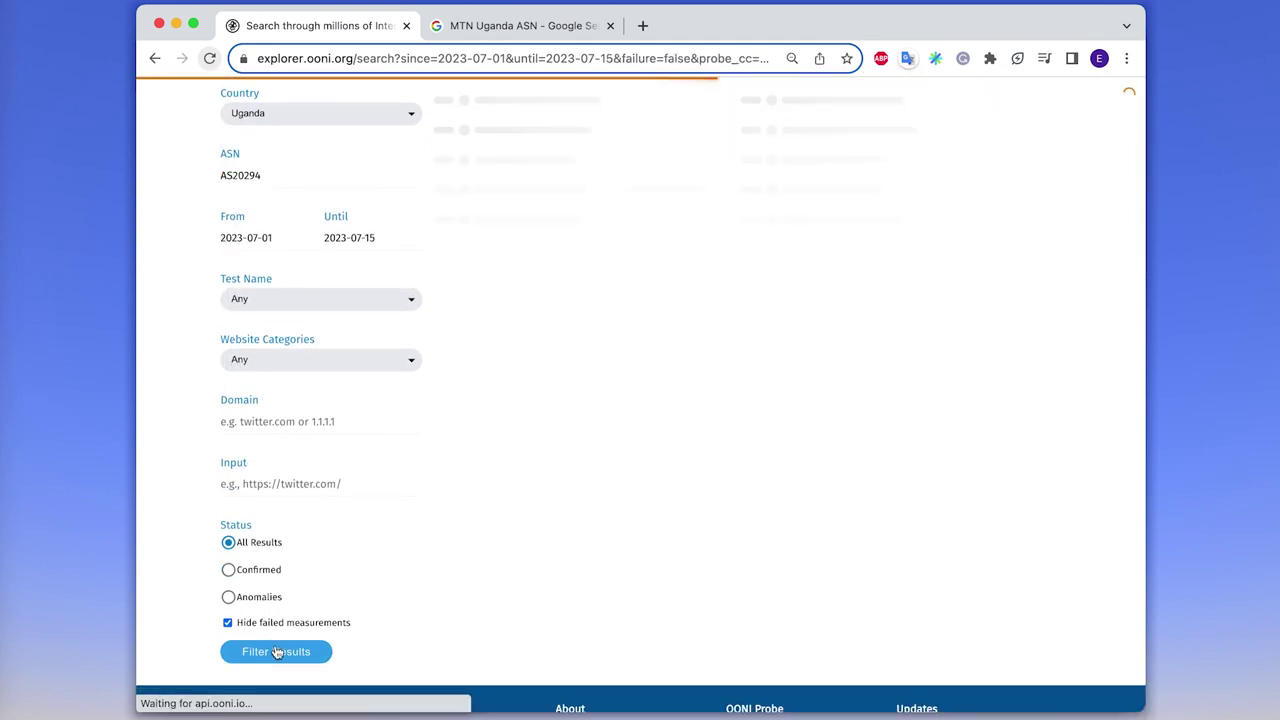
{"action": "scroll", "coordinate": [304, 553], "scroll_direction": "up", "scroll_amount": 1}
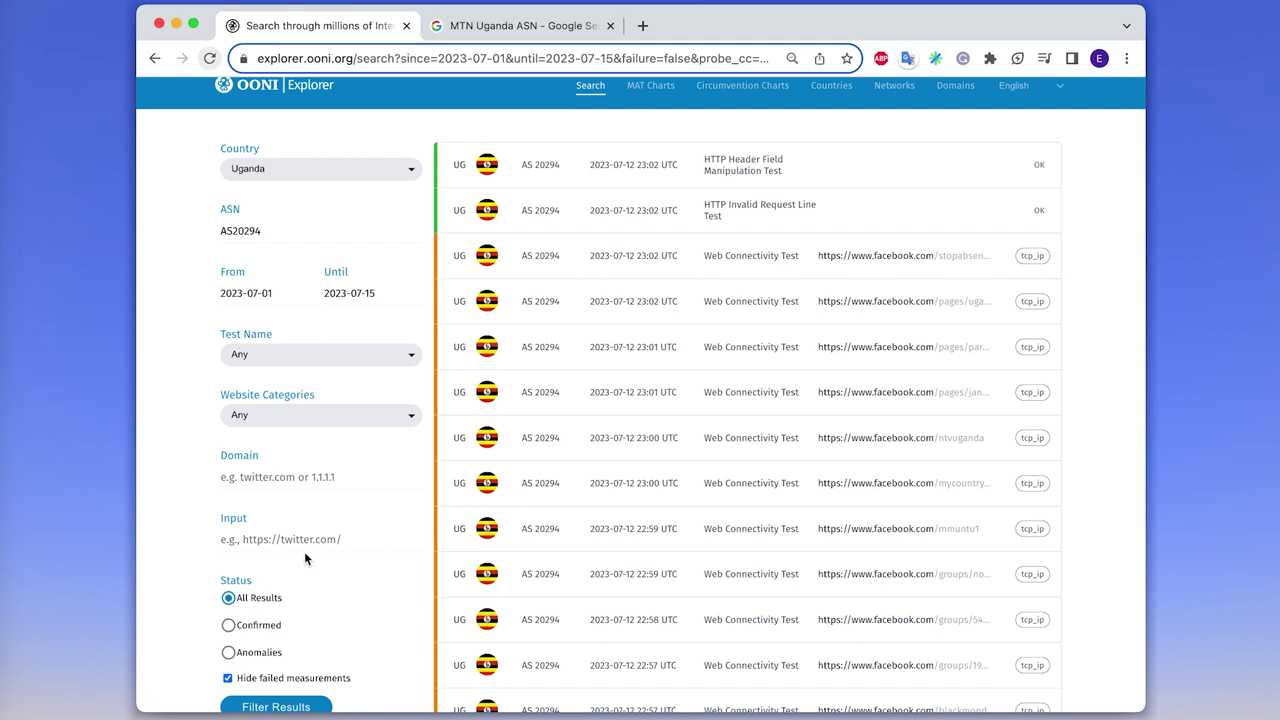
Narrow the Uganda AS20294 results to the WhatsApp Test name.
{"action": "left_click", "coordinate": [326, 360]}
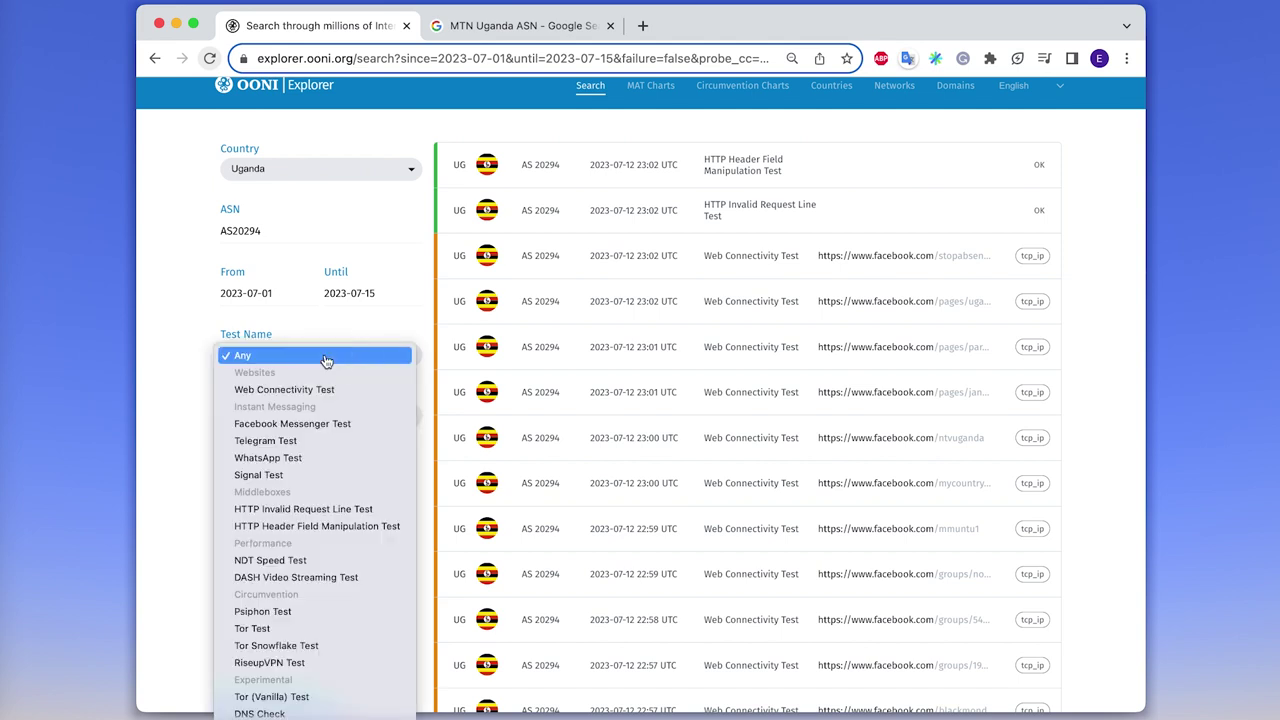
{"action": "left_click", "coordinate": [308, 458]}
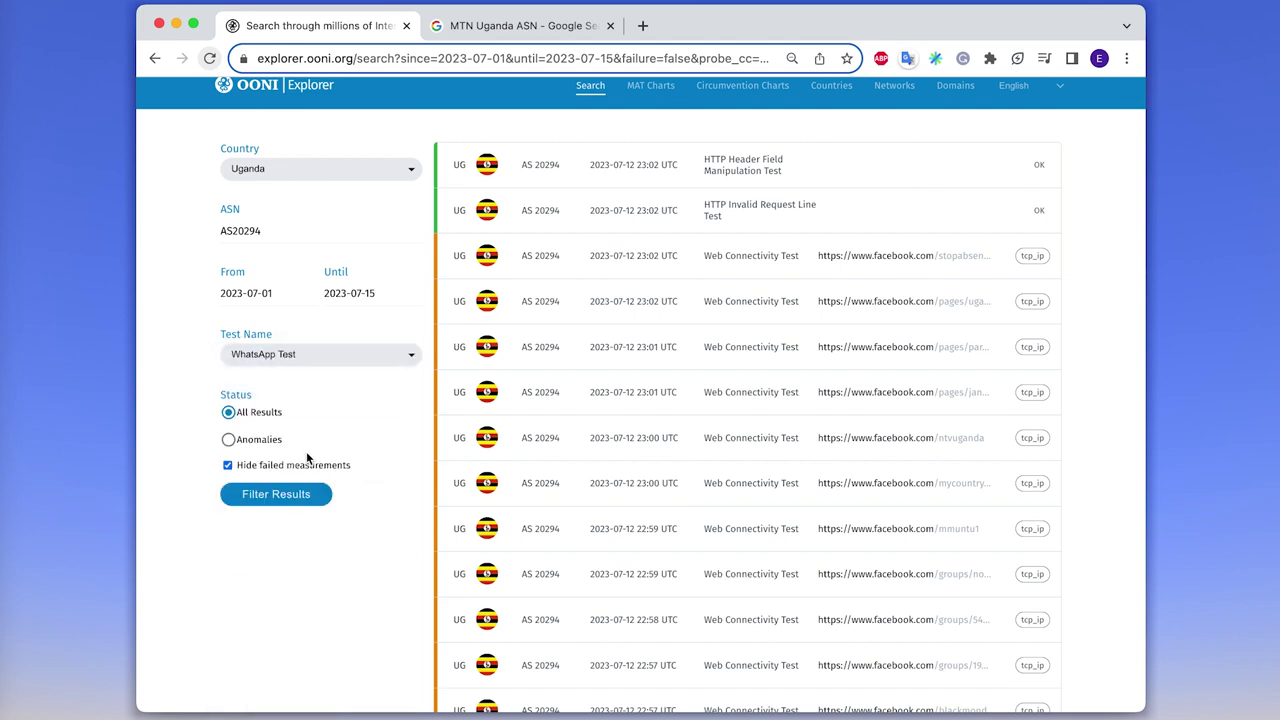
{"action": "scroll", "coordinate": [307, 457], "scroll_direction": "down", "scroll_amount": 1}
{"action": "left_click", "coordinate": [309, 455]}
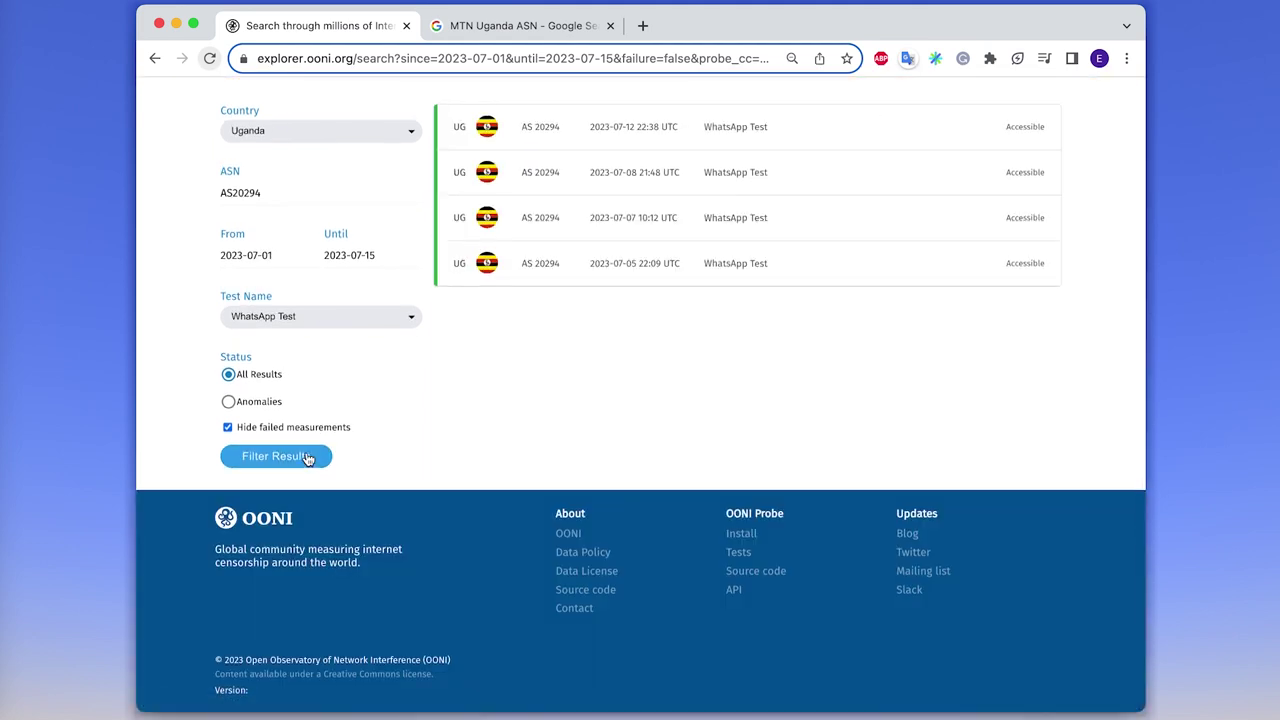
{"action": "scroll", "coordinate": [308, 458], "scroll_direction": "up", "scroll_amount": 1}
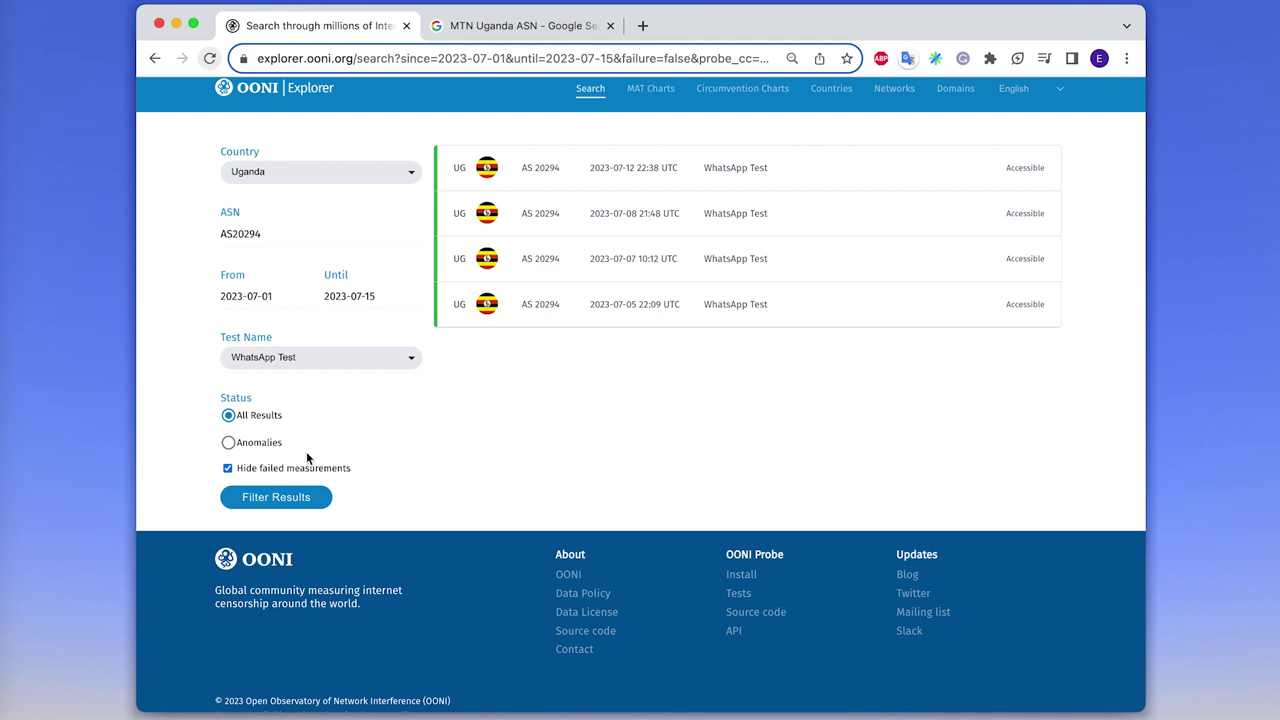
Filter the results to the Web Connectivity Test.
{"action": "left_click", "coordinate": [315, 362]}
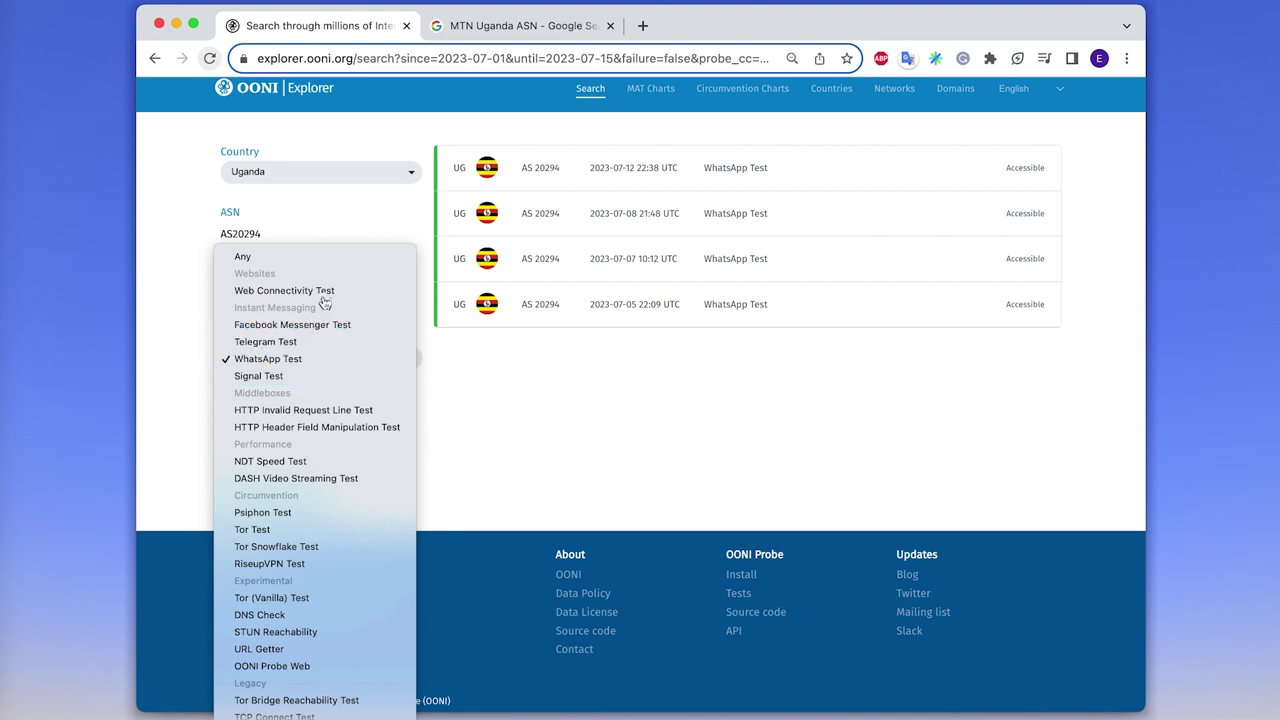
{"action": "left_click", "coordinate": [324, 292]}
{"action": "scroll", "coordinate": [290, 500], "scroll_direction": "down", "scroll_amount": 1}
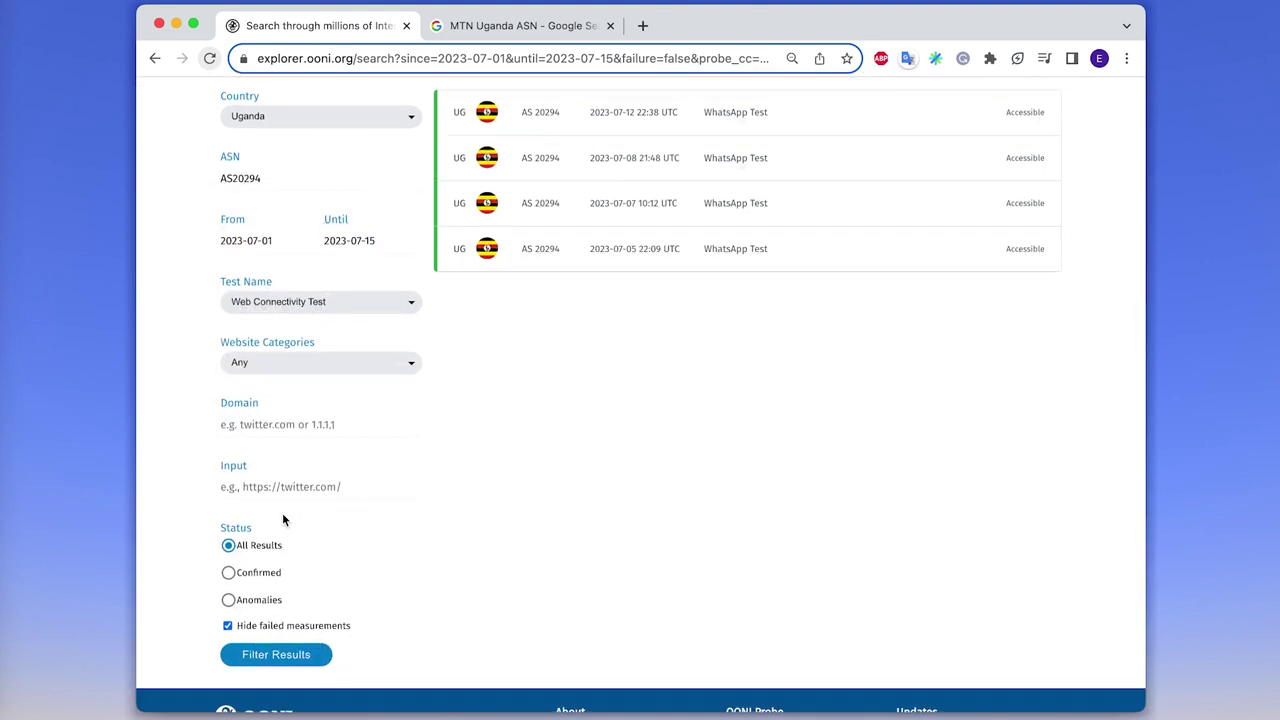
{"action": "left_click", "coordinate": [263, 652]}
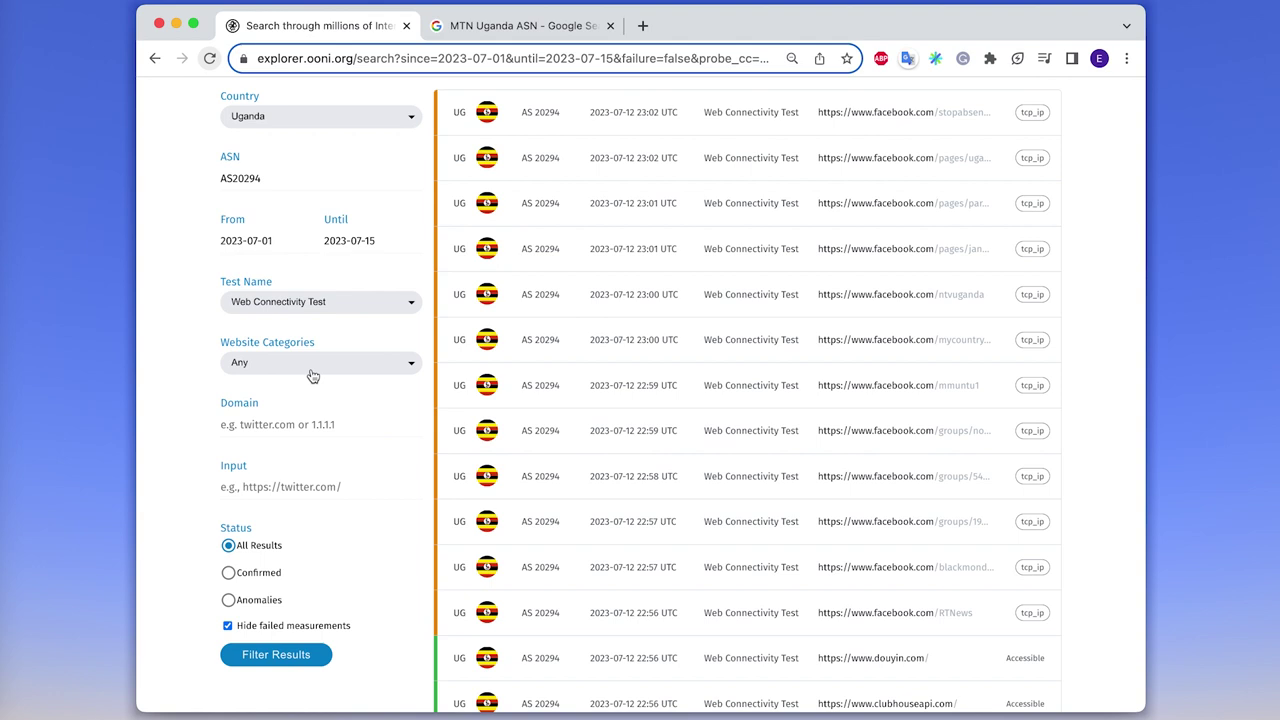
Narrow the results to the News Media website category.
{"action": "left_click", "coordinate": [313, 372]}
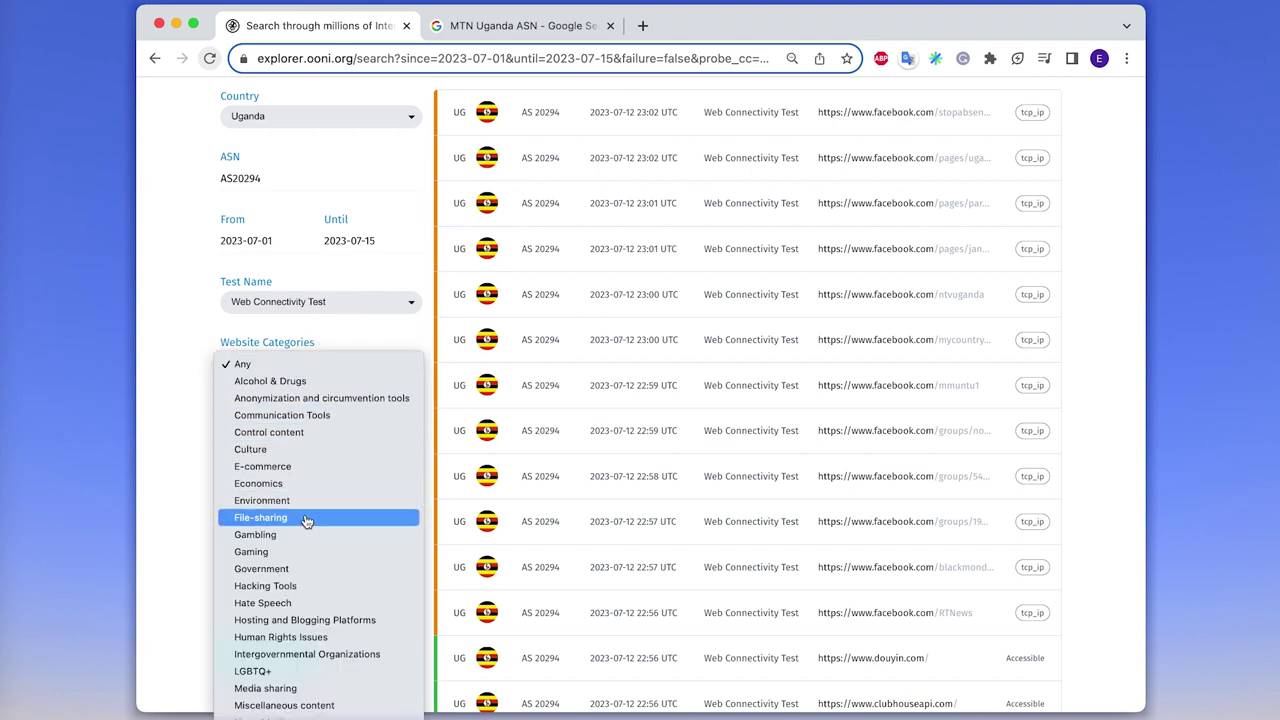
{"action": "scroll", "coordinate": [305, 537], "scroll_direction": "down", "scroll_amount": 3}
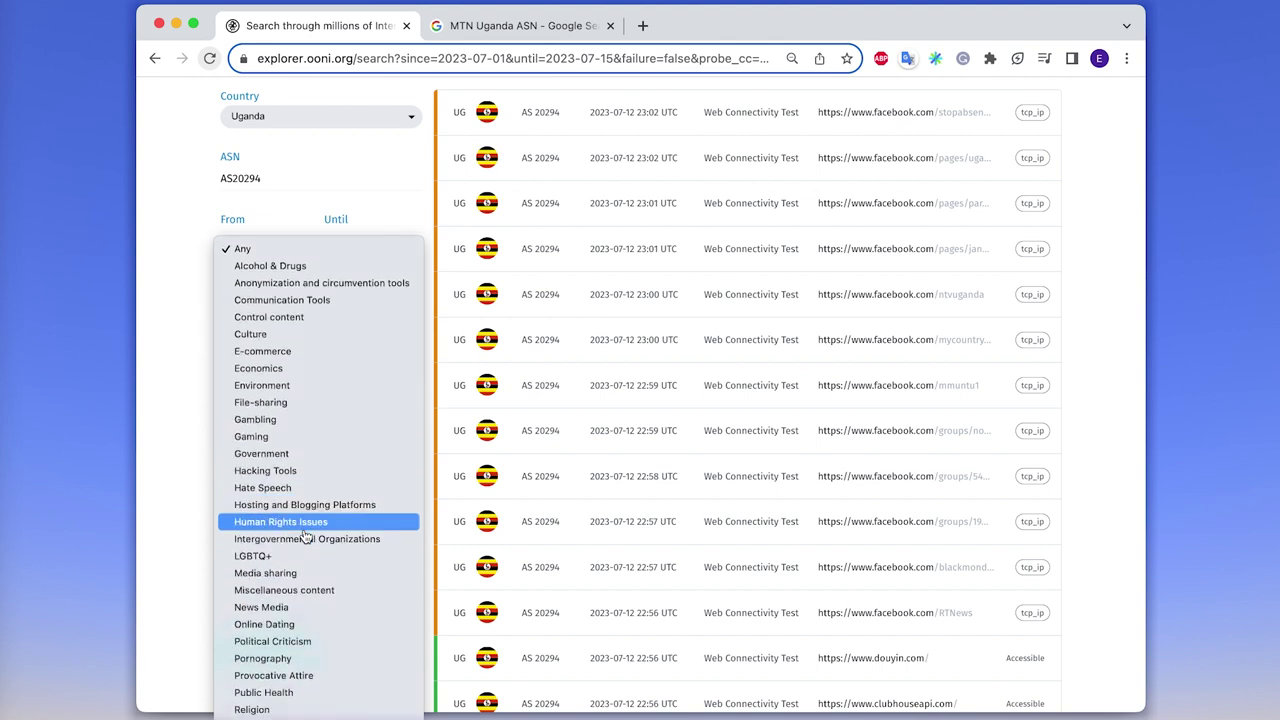
{"action": "left_click", "coordinate": [291, 612]}
{"action": "left_click", "coordinate": [276, 665]}
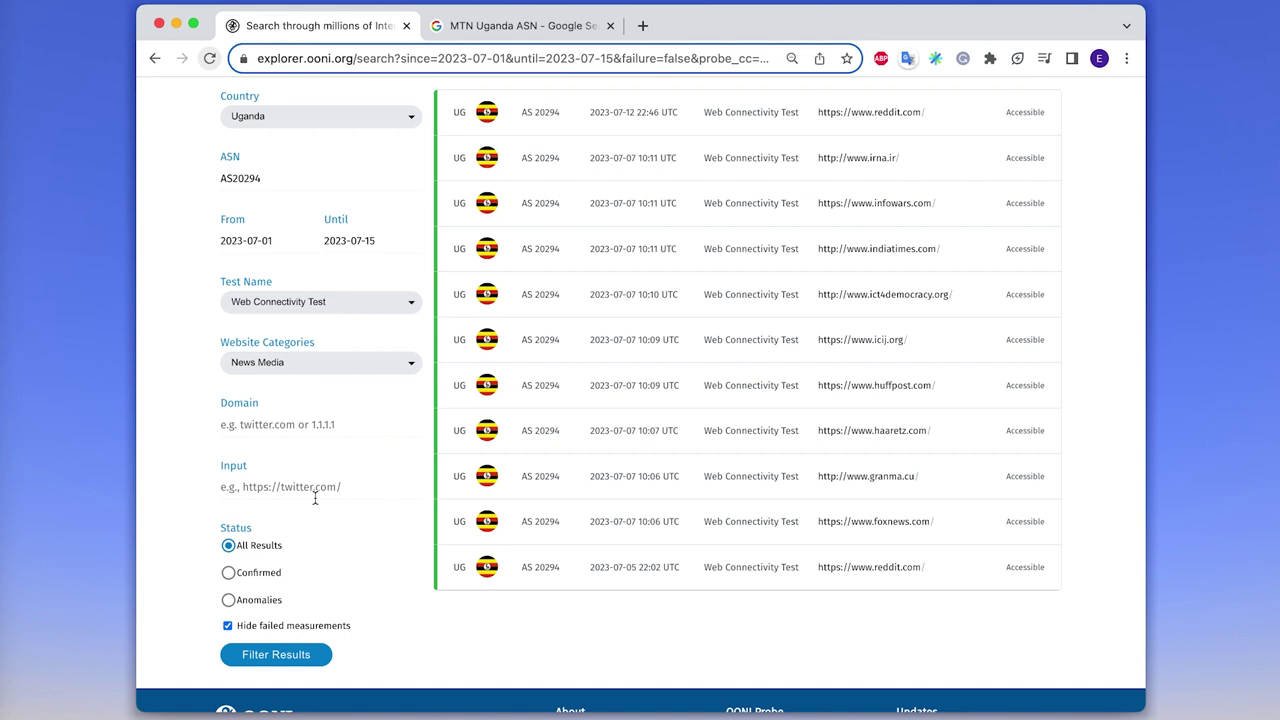
Reset Website Categories to Any and filter results by the domain twitter.com.
{"action": "left_click", "coordinate": [313, 368]}
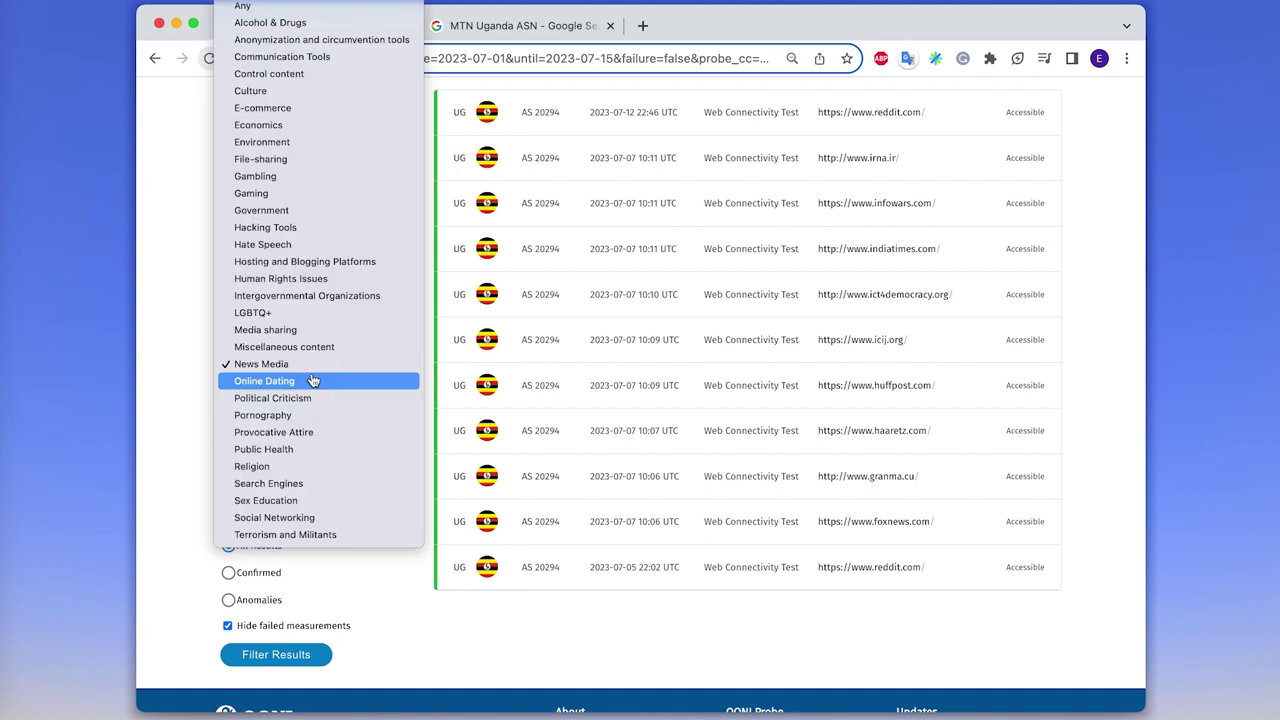
{"action": "left_click", "coordinate": [290, 30]}
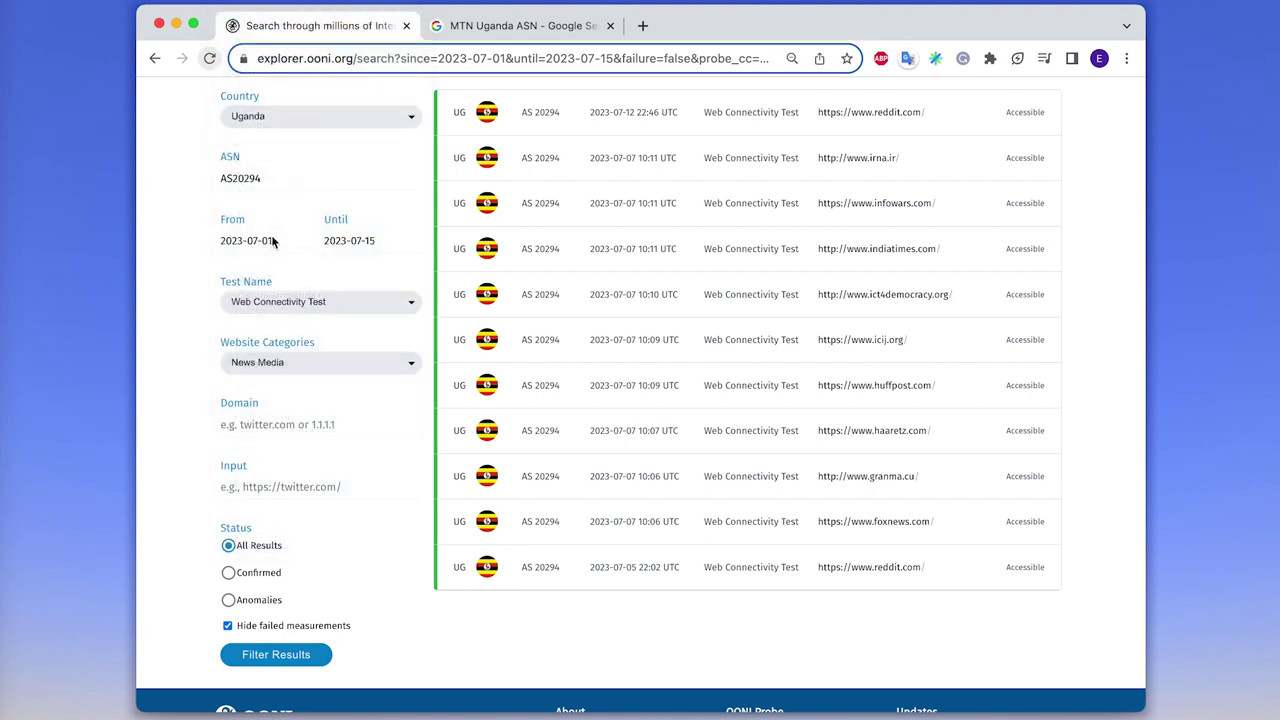
{"action": "left_click", "coordinate": [263, 426]}
{"action": "type", "text": "twi"}
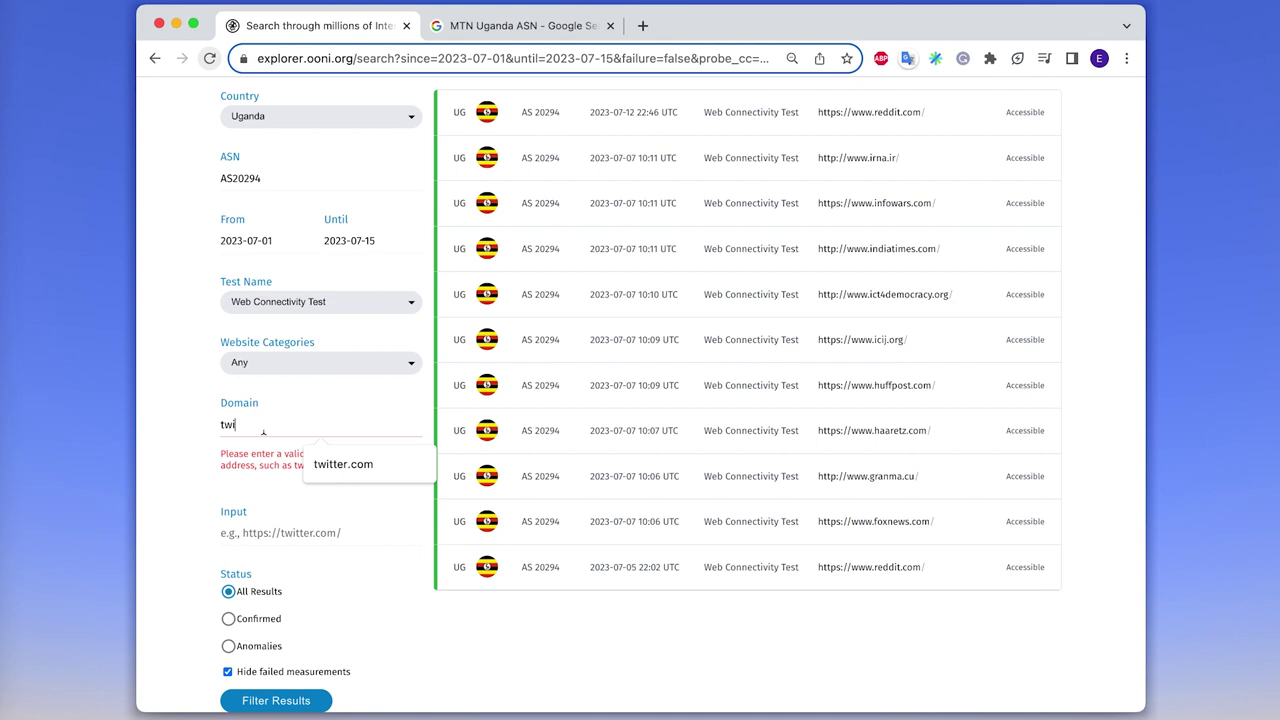
{"action": "type", "text": "t"}
{"action": "type", "text": "ter.c"}
{"action": "type", "text": "om"}
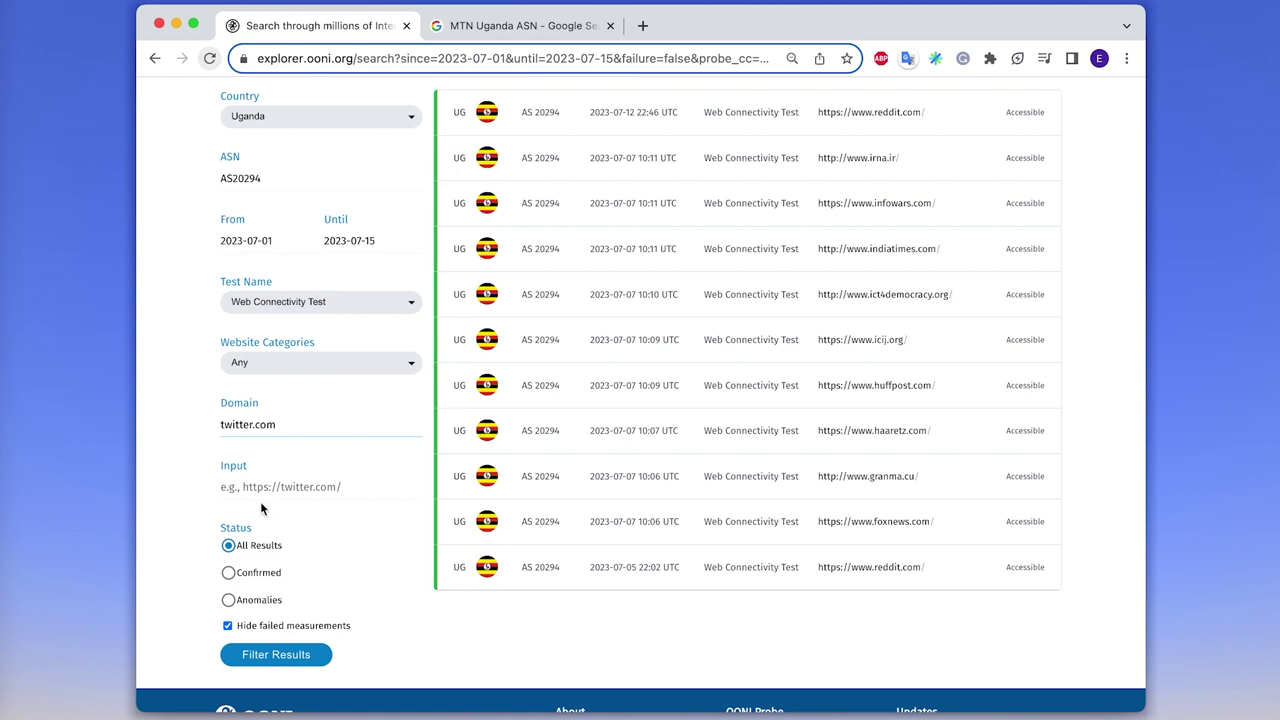
{"action": "left_click", "coordinate": [268, 656]}
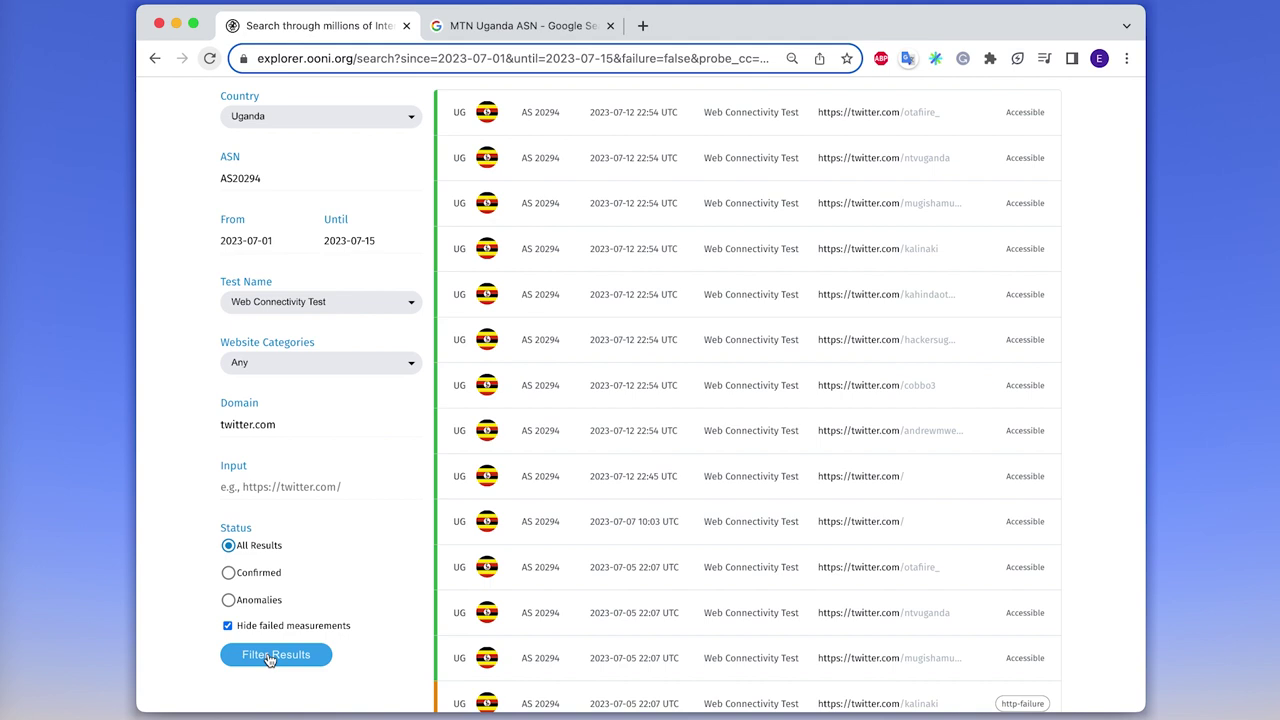
{"action": "left_click", "coordinate": [280, 486]}
{"action": "type", "text": "h"}
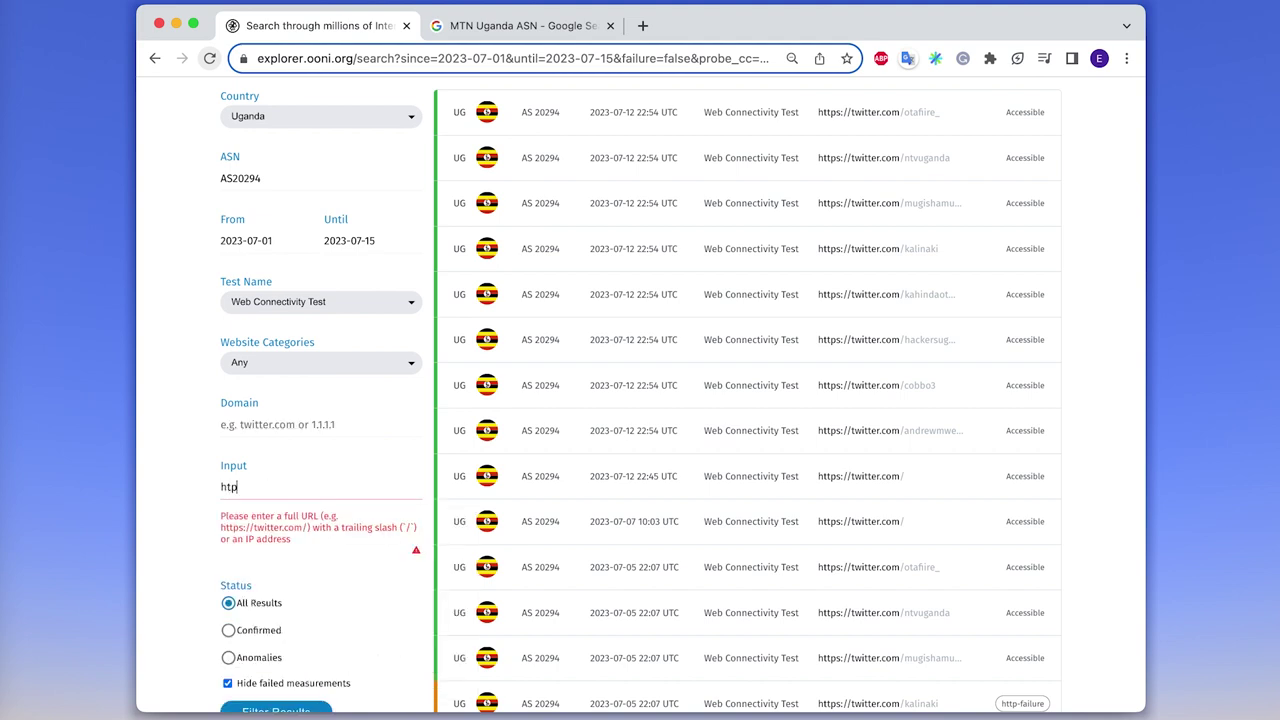
{"action": "type", "text": "ttps"}
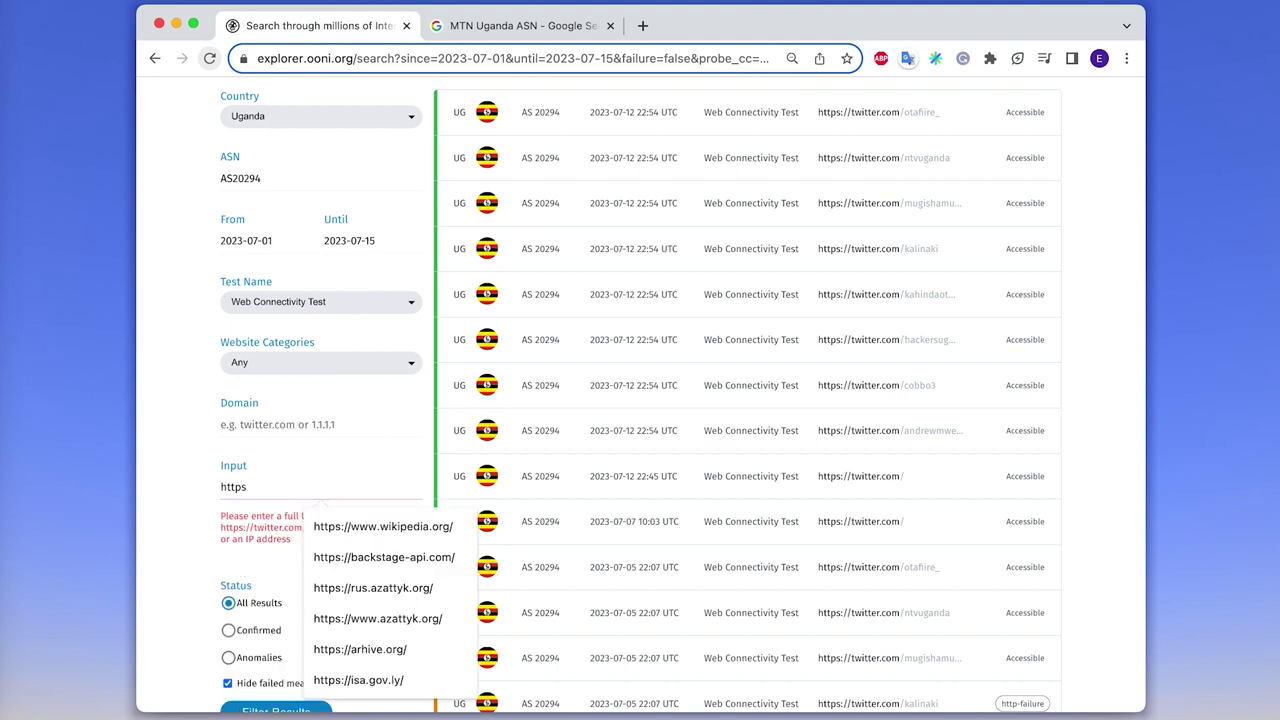
{"action": "type", "text": "://"}
{"action": "type", "text": "faceb"}
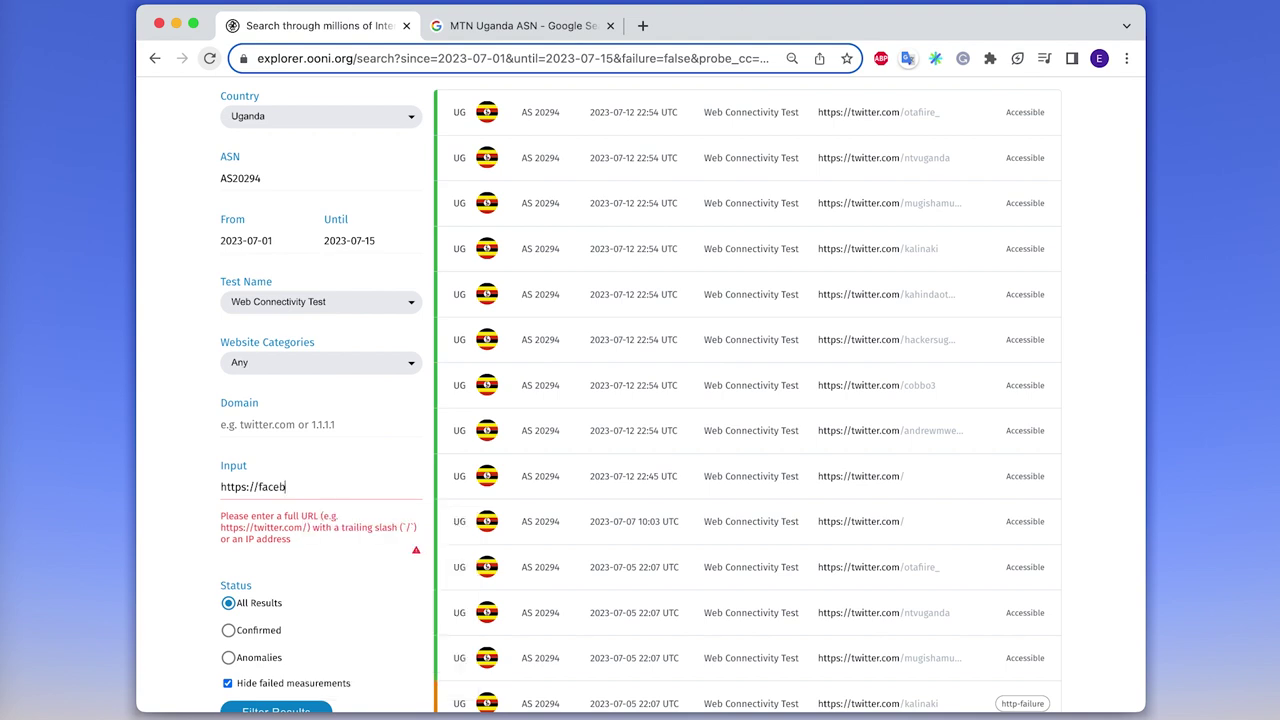
{"action": "type", "text": "ook.c"}
{"action": "type", "text": "om/"}
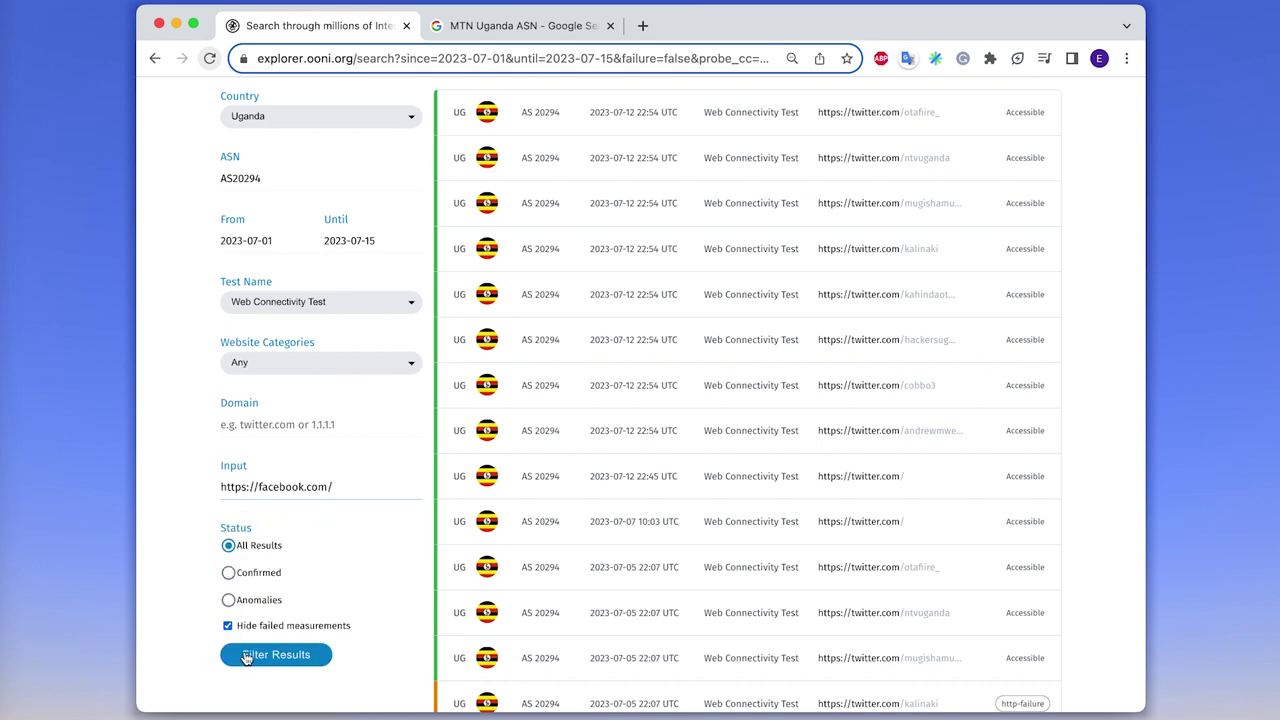
{"action": "left_click", "coordinate": [248, 658]}
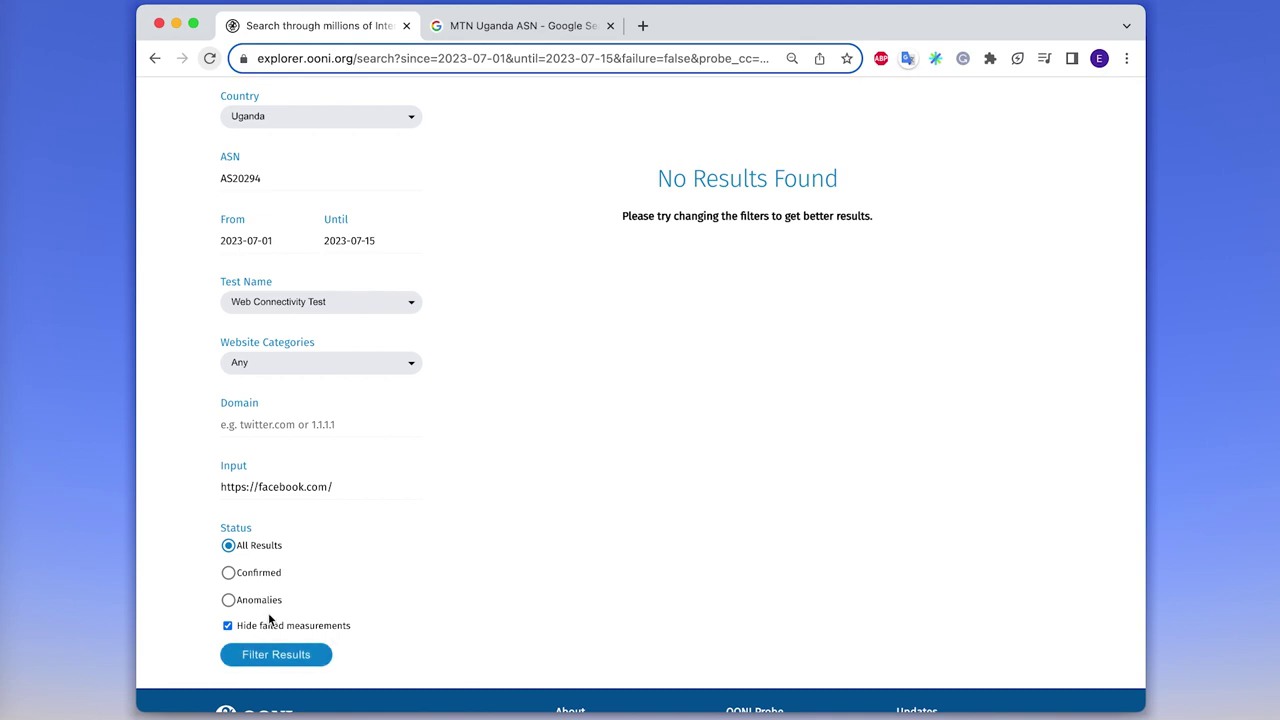
{"action": "left_click", "coordinate": [257, 486]}
{"action": "type", "text": "w"}
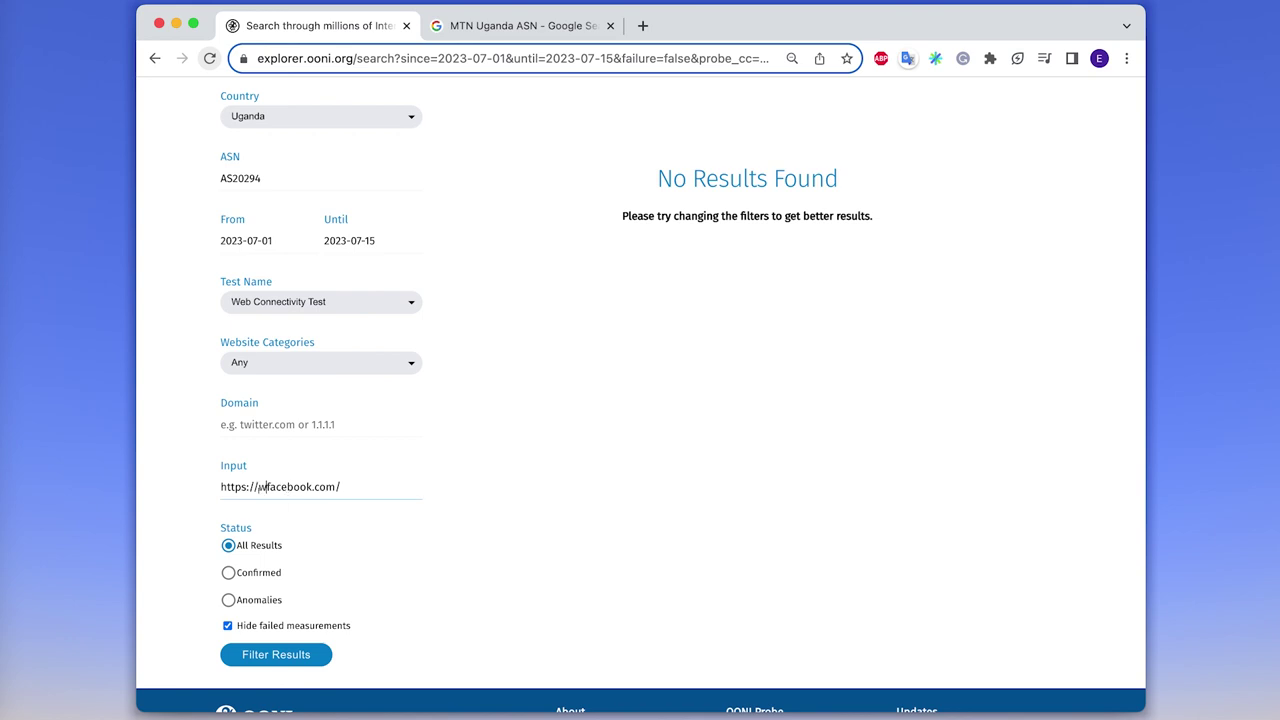
{"action": "type", "text": "ww."}
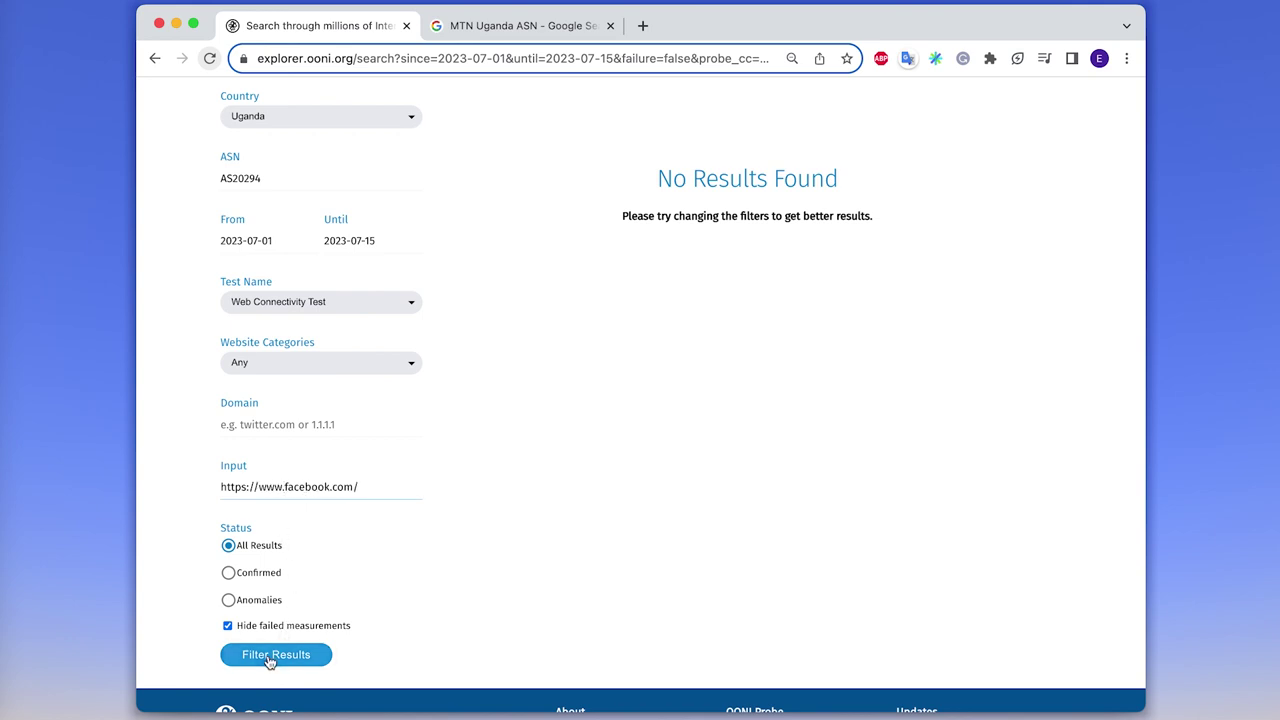
{"action": "left_click", "coordinate": [270, 658]}
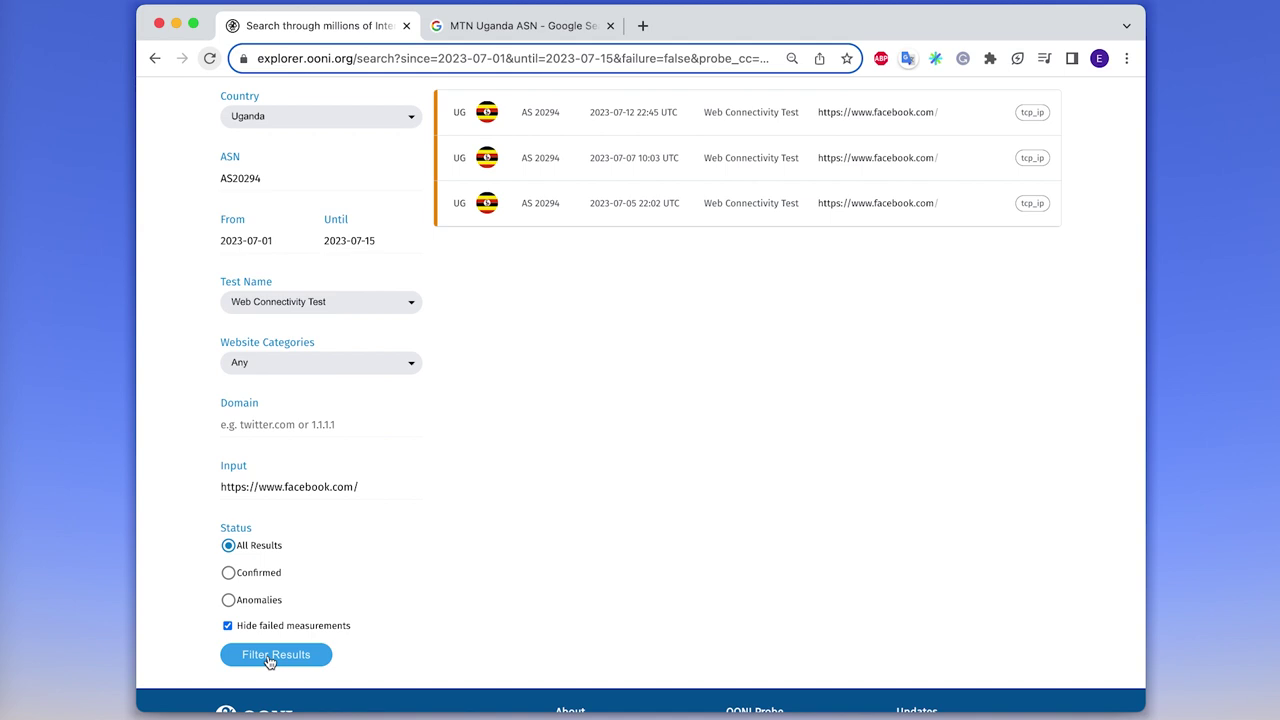
Clear the Input URL and ASN filters, search worldwide, and choose Confirmed status.
{"action": "double_click", "coordinate": [314, 486]}
{"action": "triple_click", "coordinate": [314, 486]}
{"action": "key", "text": "BackSpace"}
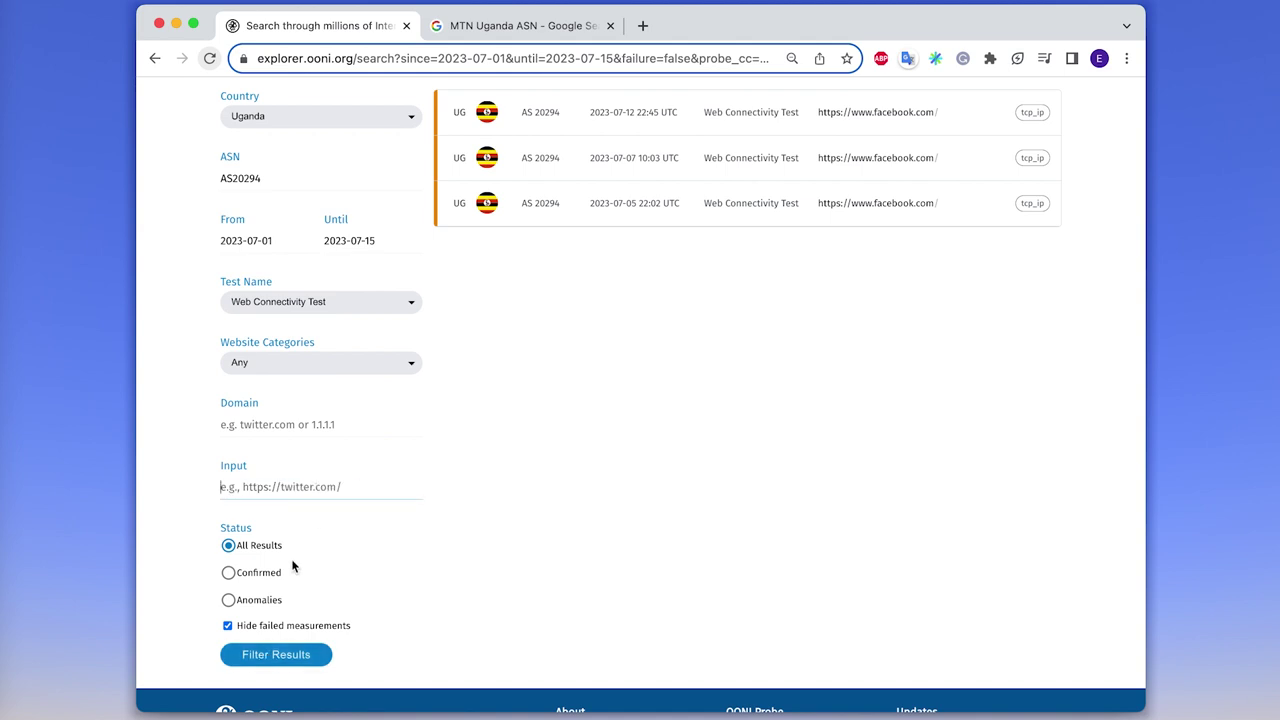
{"action": "left_click", "coordinate": [276, 655]}
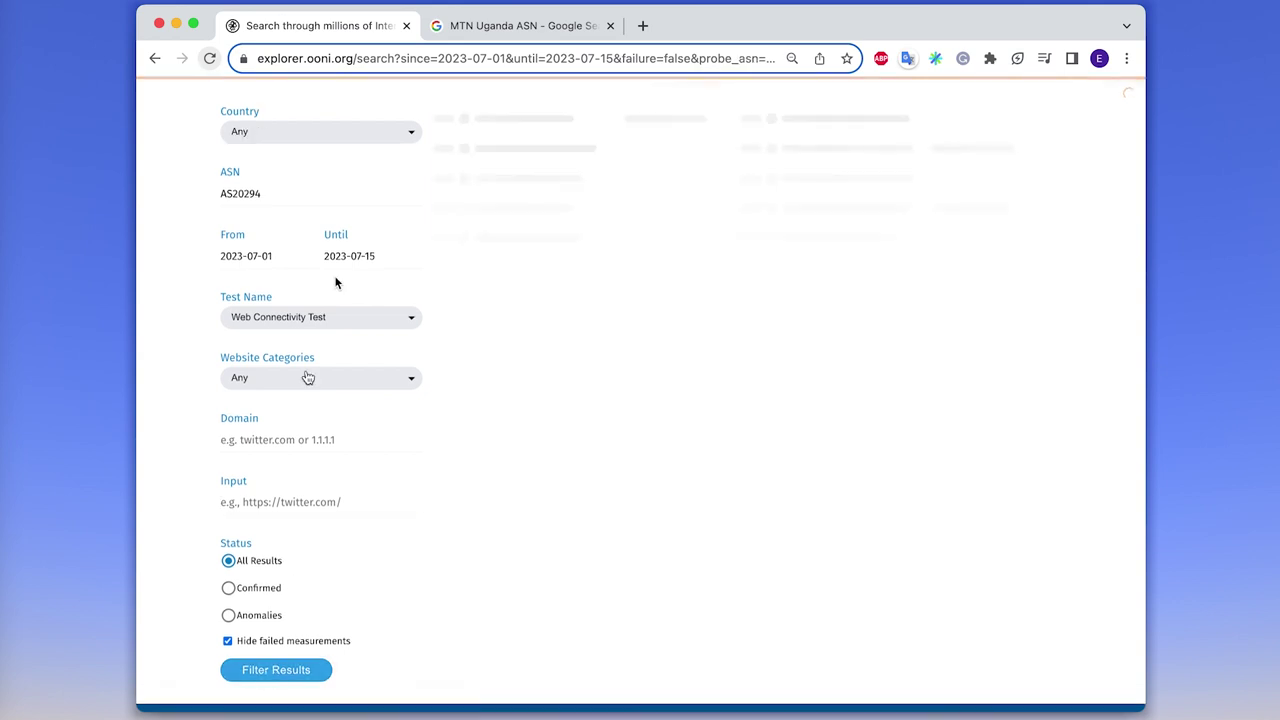
{"action": "double_click", "coordinate": [333, 193]}
{"action": "key", "text": "BackSpace"}
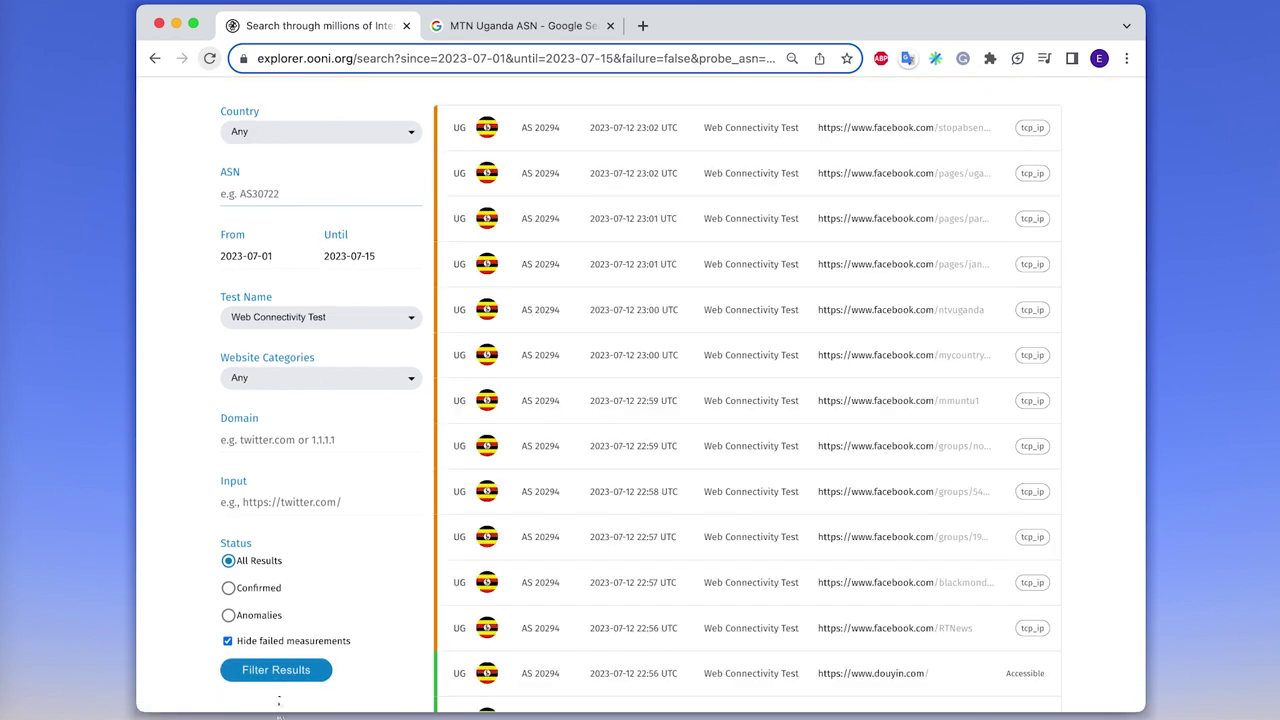
{"action": "left_click", "coordinate": [282, 671]}
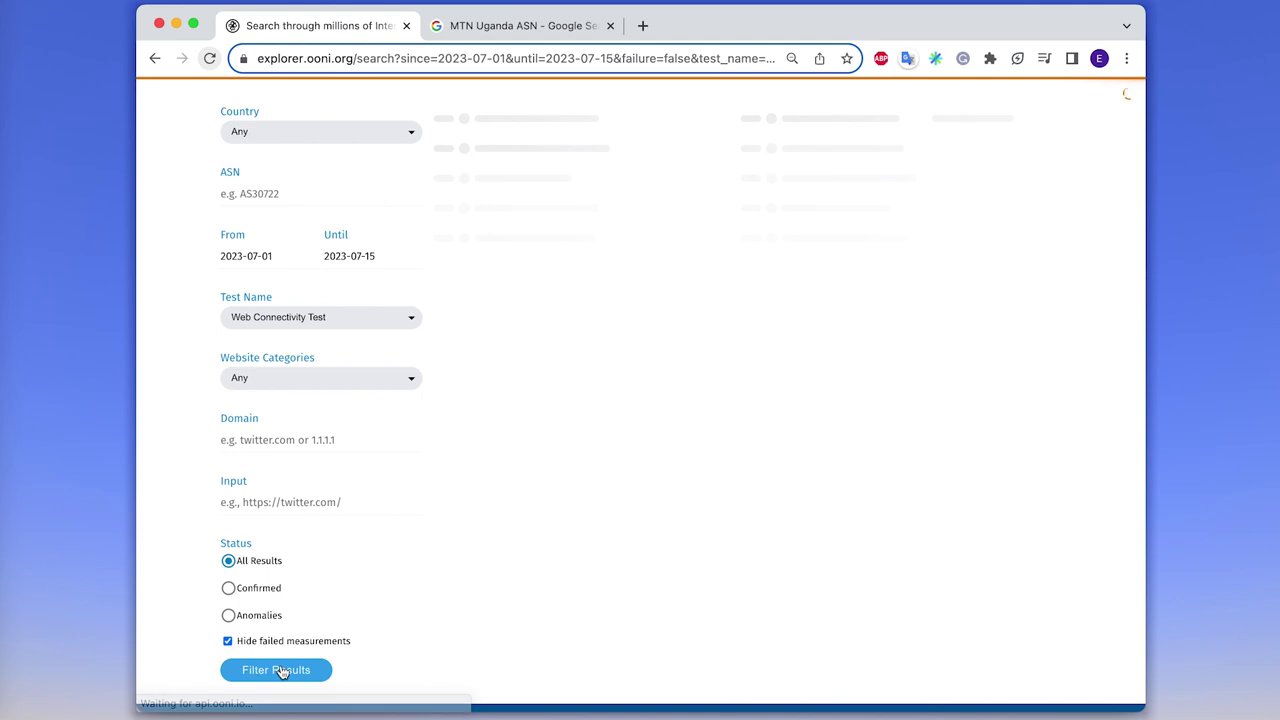
{"action": "left_click", "coordinate": [277, 591]}
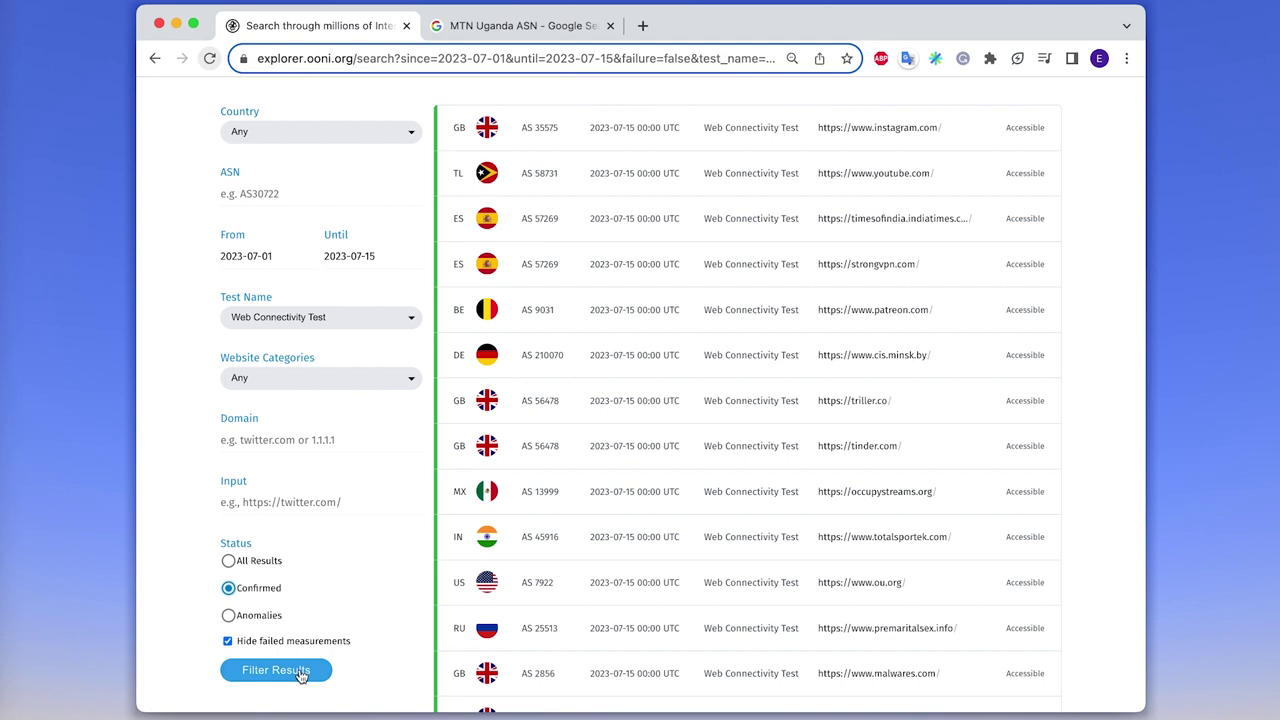
Apply the Confirmed-only filter, then select the Anomalies status.
{"action": "left_click", "coordinate": [299, 677]}
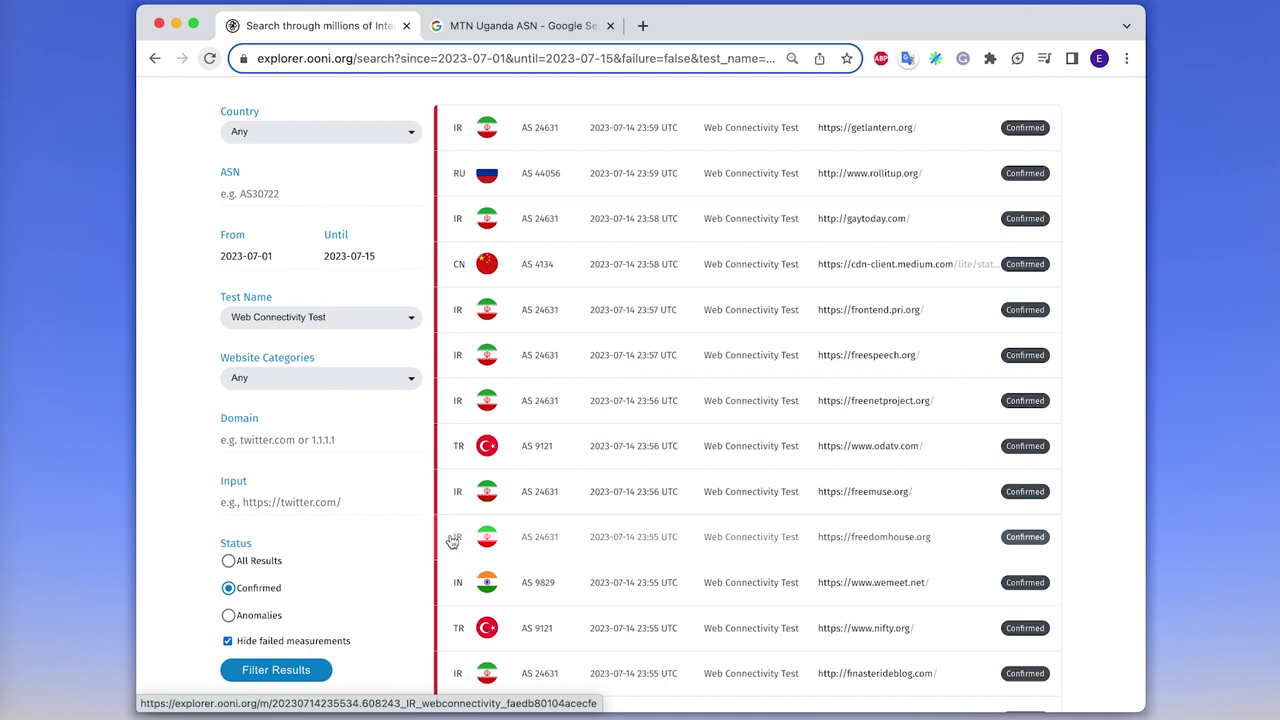
{"action": "left_click", "coordinate": [228, 615]}
Apply the Anomalies status filter to list worldwide anomalous measurements.
{"action": "left_click", "coordinate": [273, 672]}
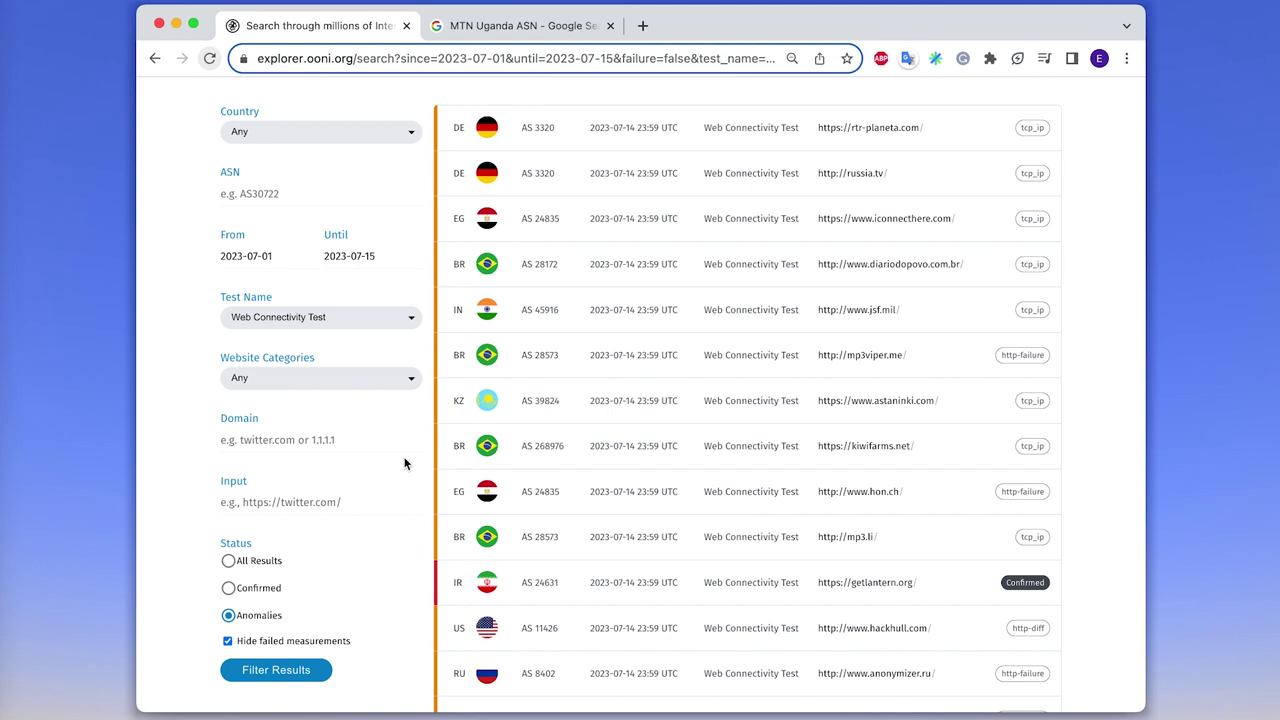
Show All Results including failed measurements.
{"action": "left_click", "coordinate": [250, 641]}
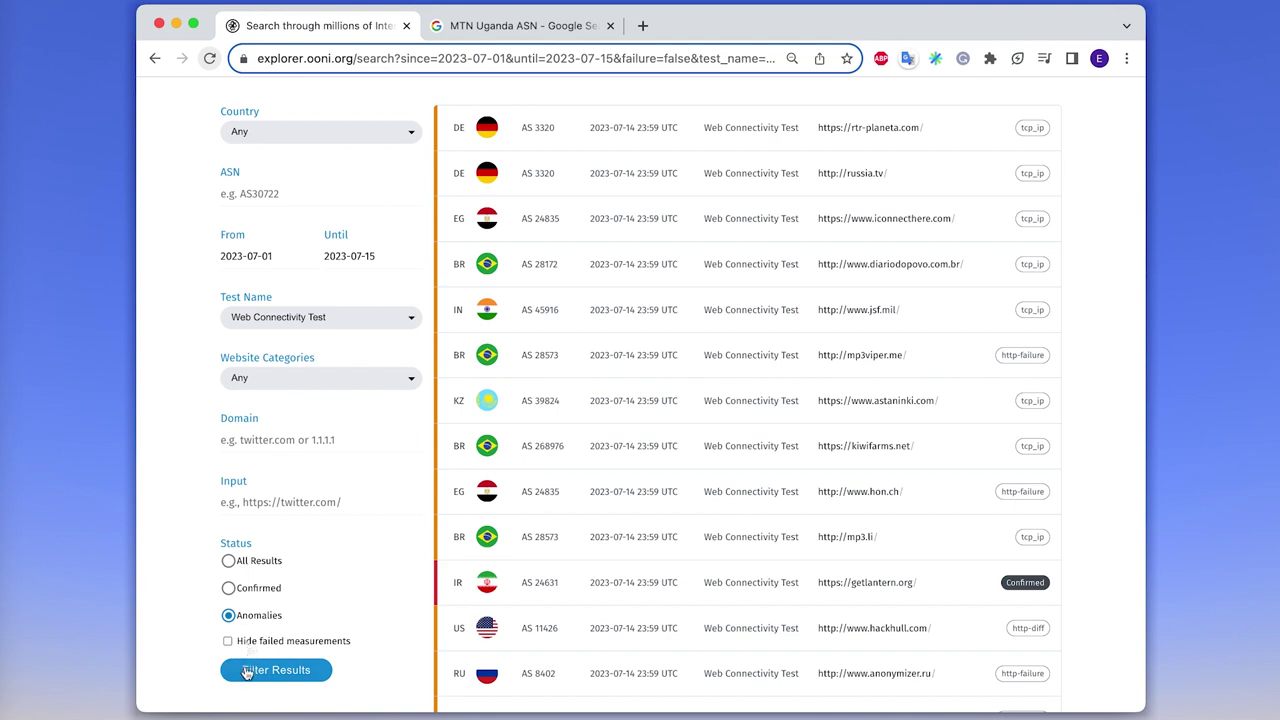
{"action": "left_click", "coordinate": [258, 561]}
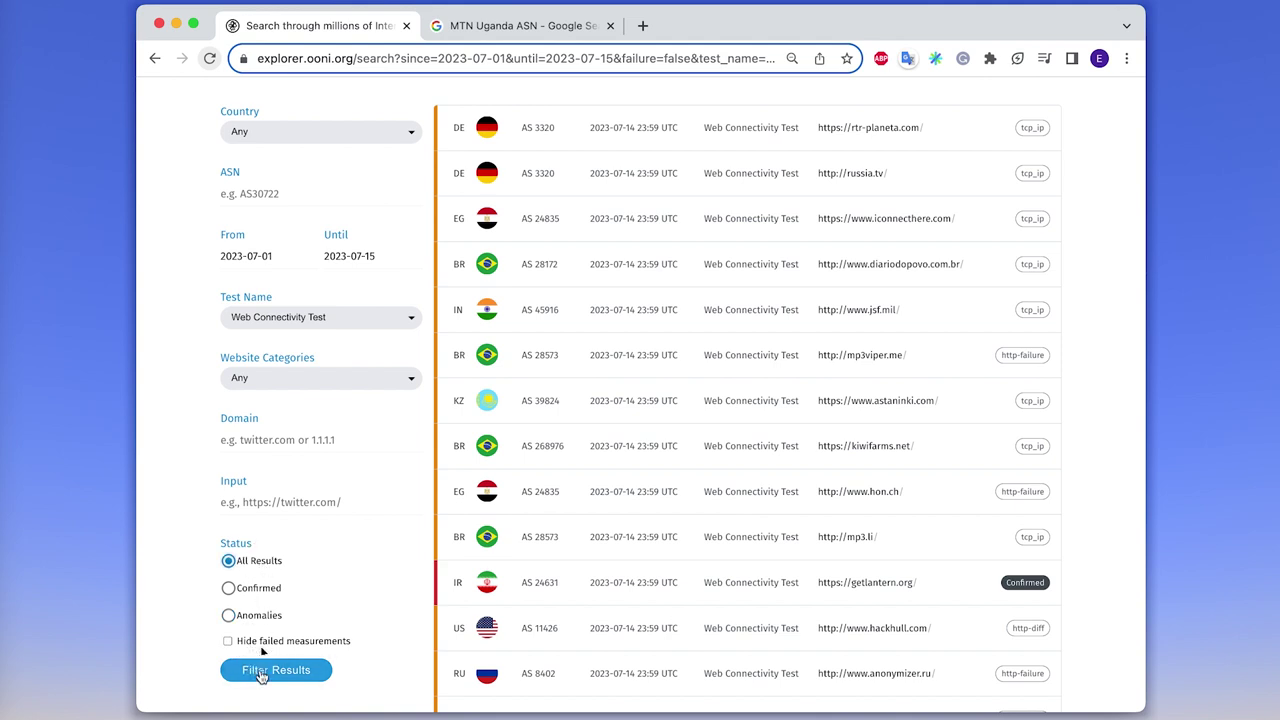
{"action": "left_click", "coordinate": [261, 676]}
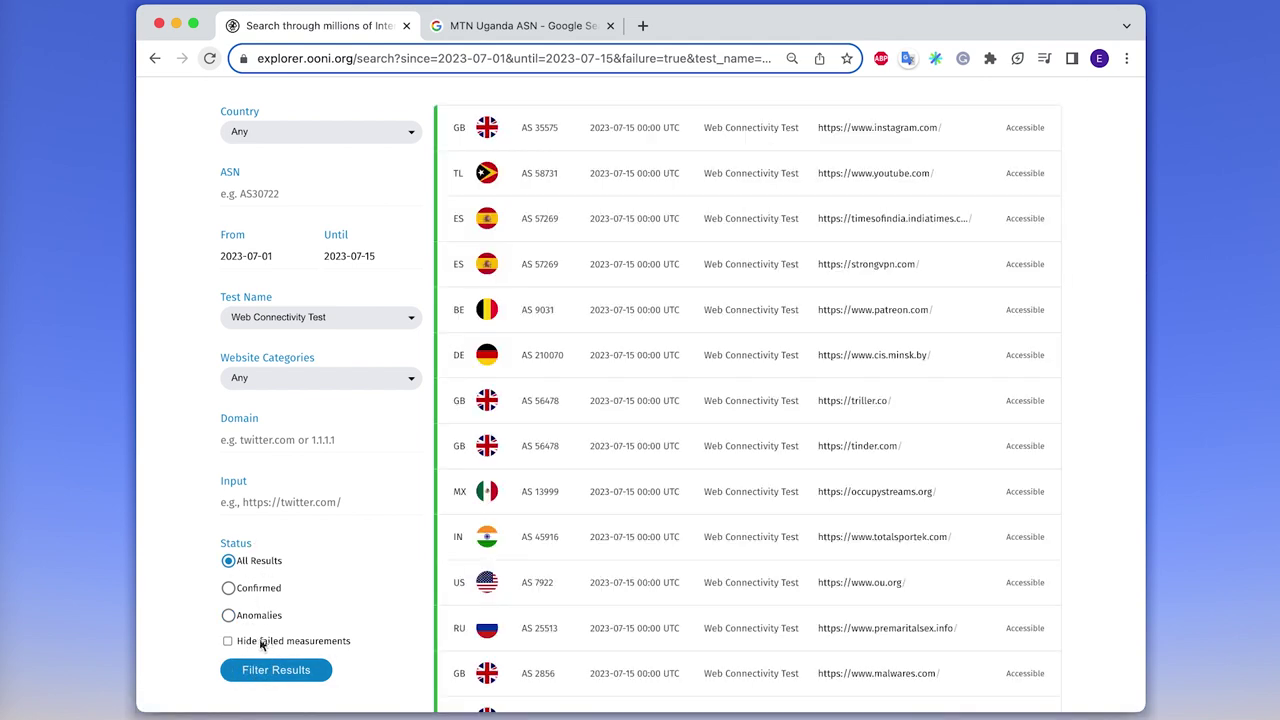
Hide failed measurements again and rerun the Anomalies search.
{"action": "left_click_drag", "start_coordinate": [259, 641], "coordinate": [352, 641]}
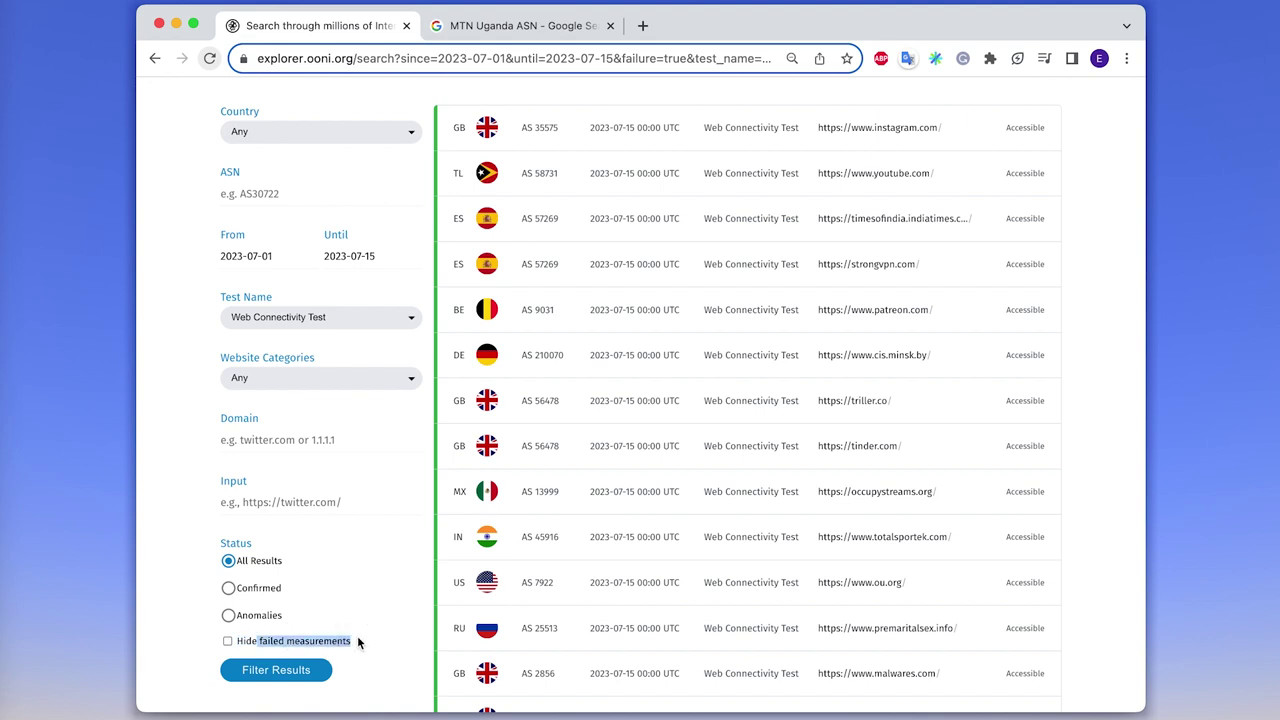
{"action": "left_click", "coordinate": [357, 637]}
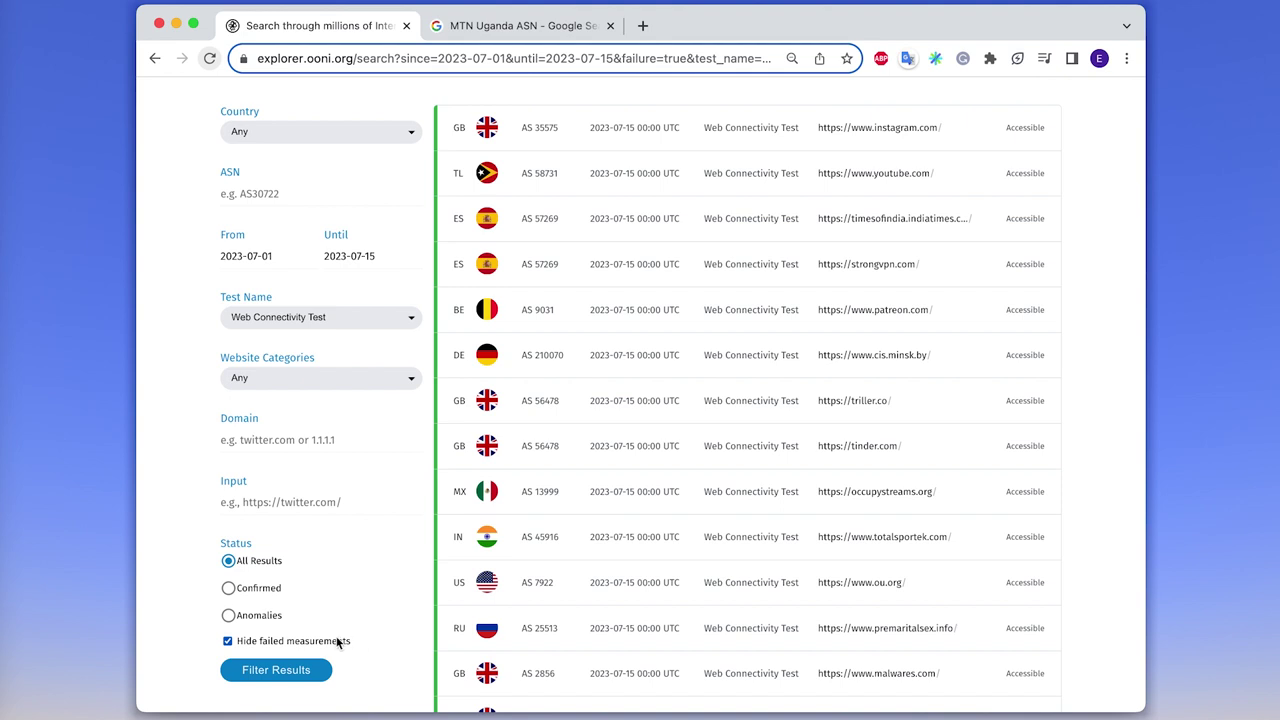
{"action": "left_click", "coordinate": [253, 615]}
{"action": "left_click", "coordinate": [263, 673]}
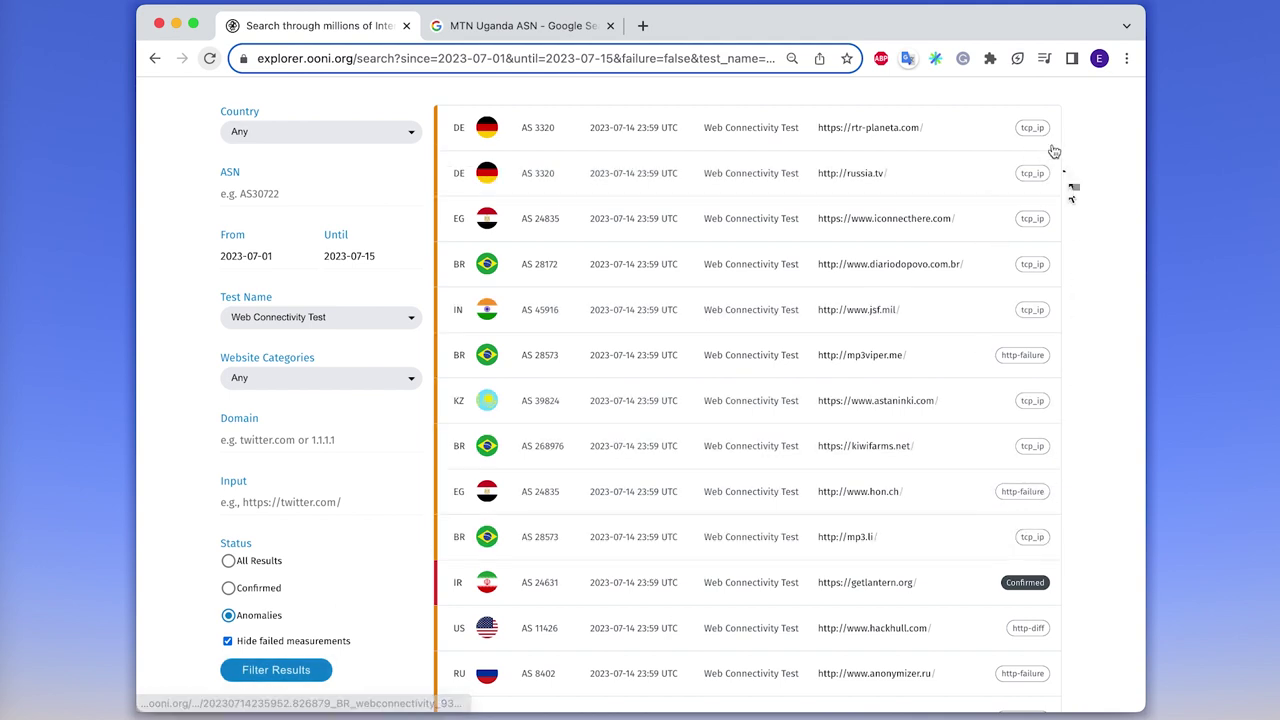
{"action": "scroll", "coordinate": [1036, 345], "scroll_direction": "down", "scroll_amount": 1}
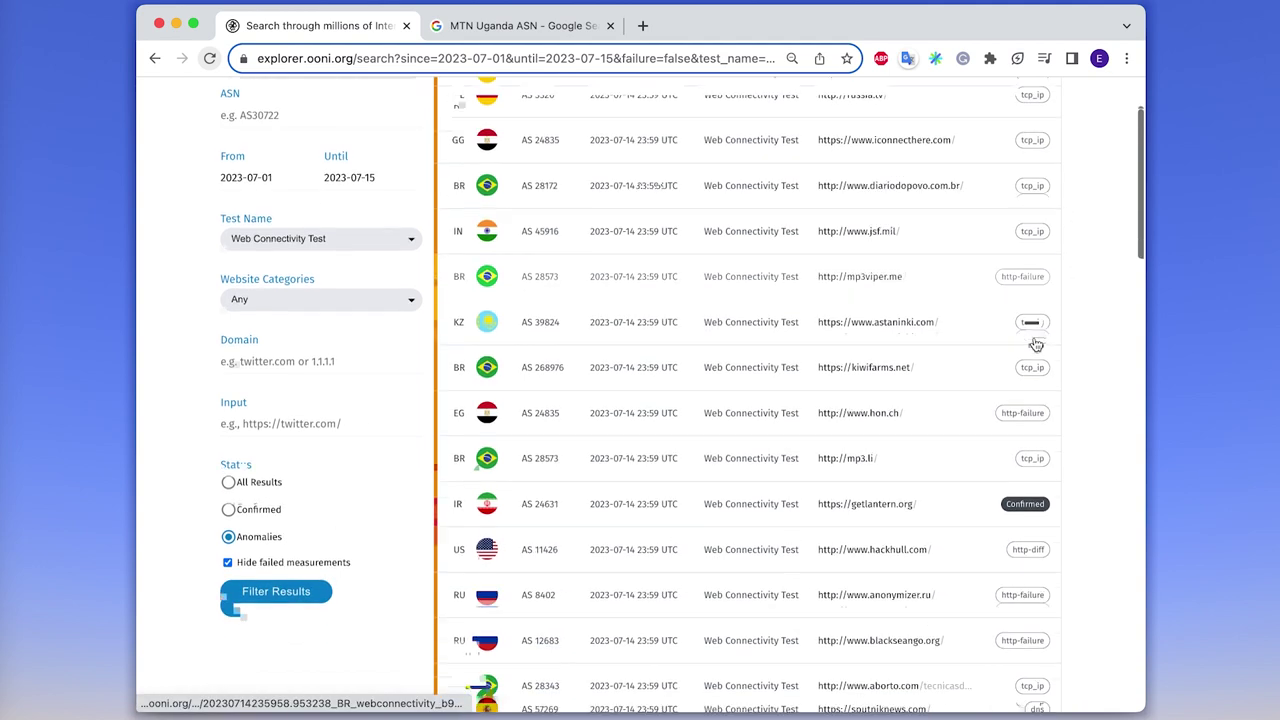
{"action": "scroll", "coordinate": [1036, 345], "scroll_direction": "down", "scroll_amount": 2}
{"action": "scroll", "coordinate": [1036, 345], "scroll_direction": "down", "scroll_amount": 1}
{"action": "scroll", "coordinate": [1036, 345], "scroll_direction": "down", "scroll_amount": 1}
{"action": "scroll", "coordinate": [1036, 345], "scroll_direction": "down", "scroll_amount": 1}
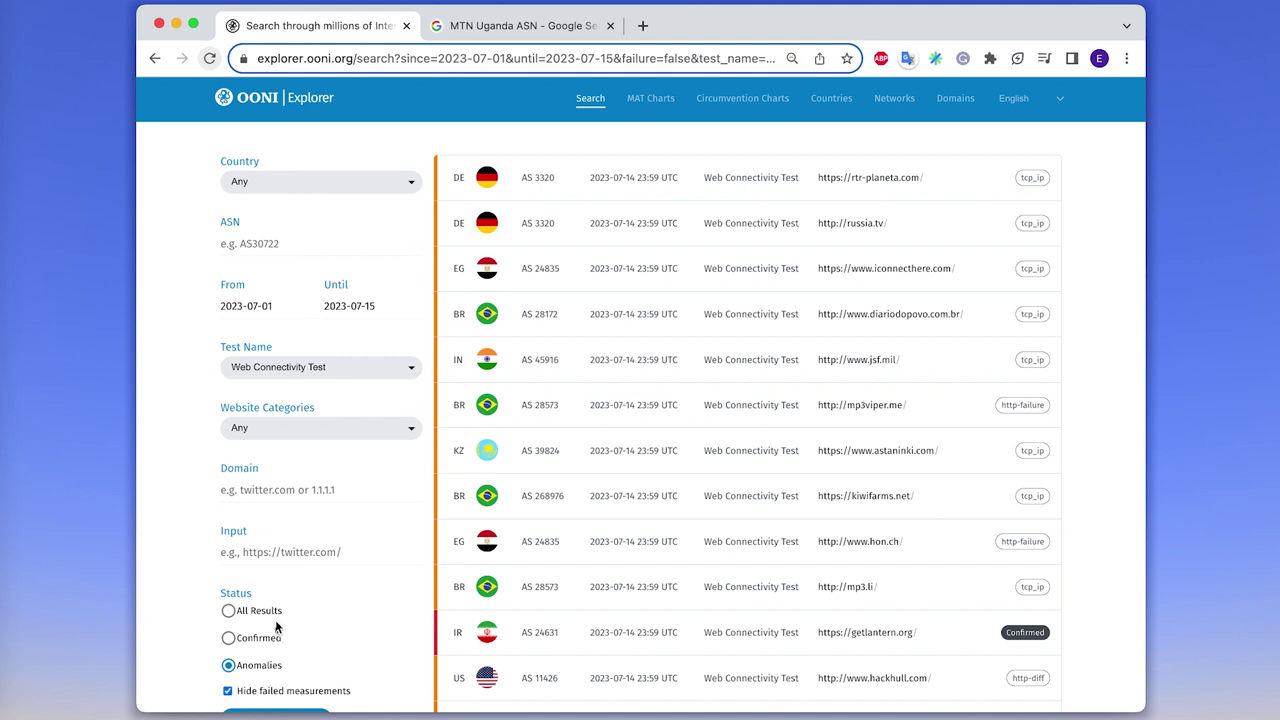
Switch the status filter back to All Results.
{"action": "left_click", "coordinate": [262, 613]}
{"action": "scroll", "coordinate": [310, 625], "scroll_direction": "down", "scroll_amount": 1}
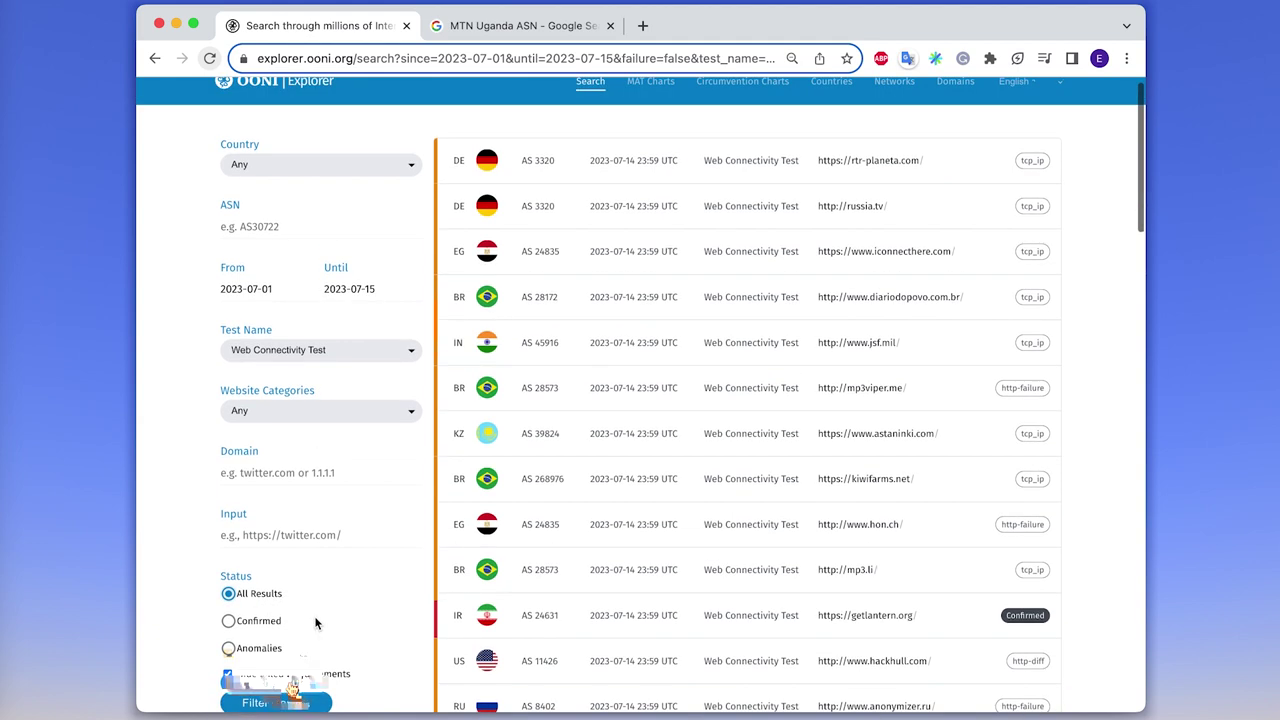